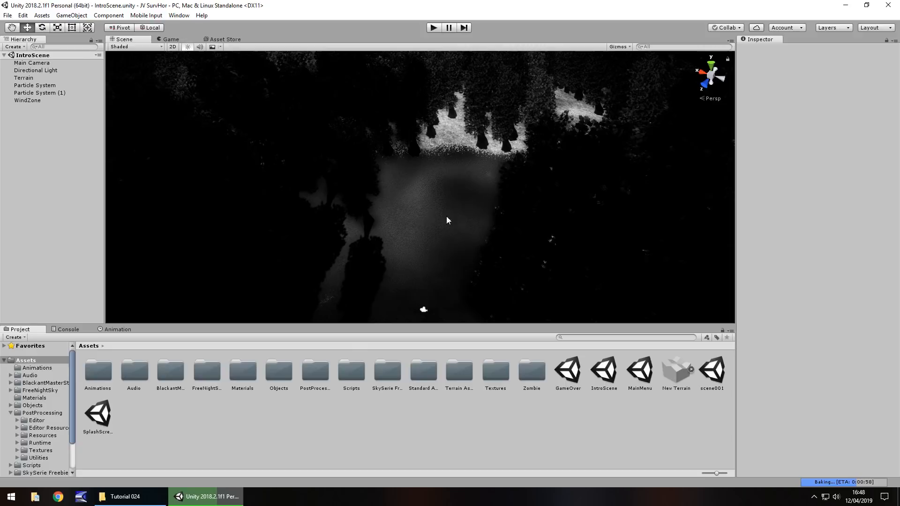
Orbit, fly and pan around IntroScene's forest terrain, ending low near the clearing.
right_drag(399, 230, 330, 169)
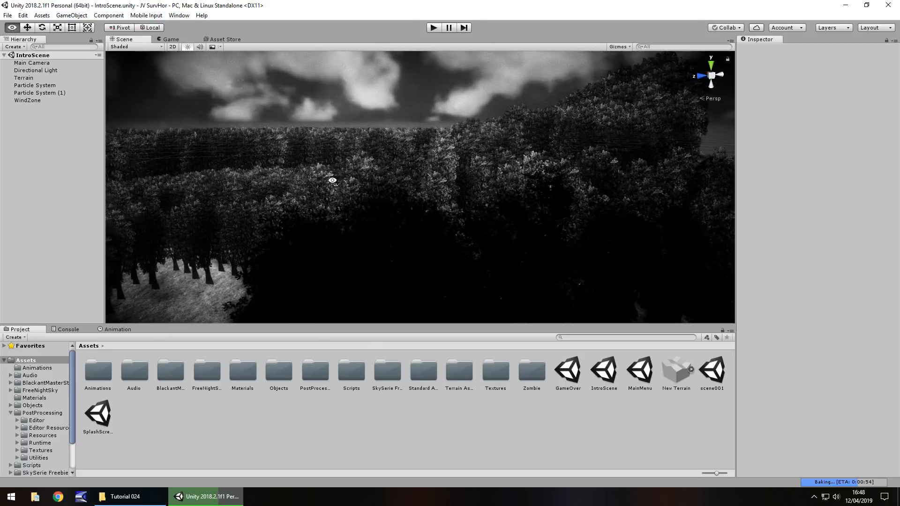
scroll(331, 168, up, 5)
right_drag(372, 187, 429, 186)
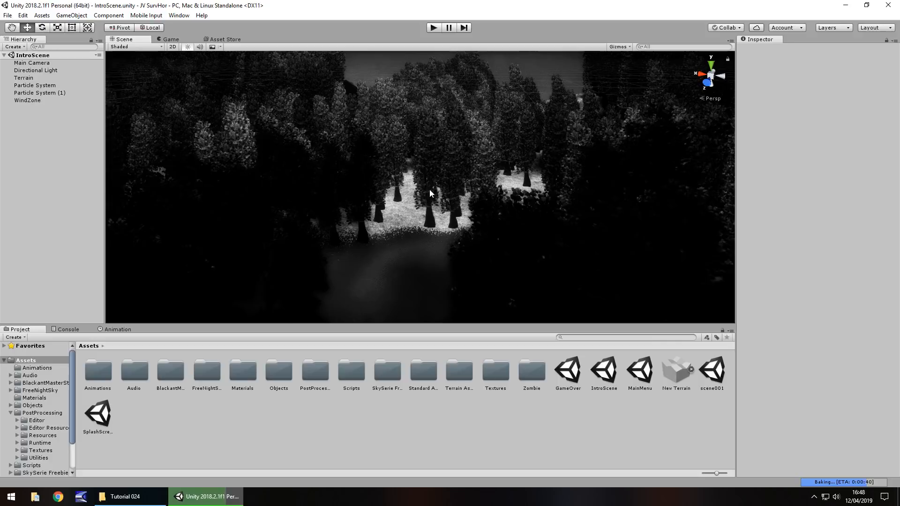
scroll(354, 222, down, 4)
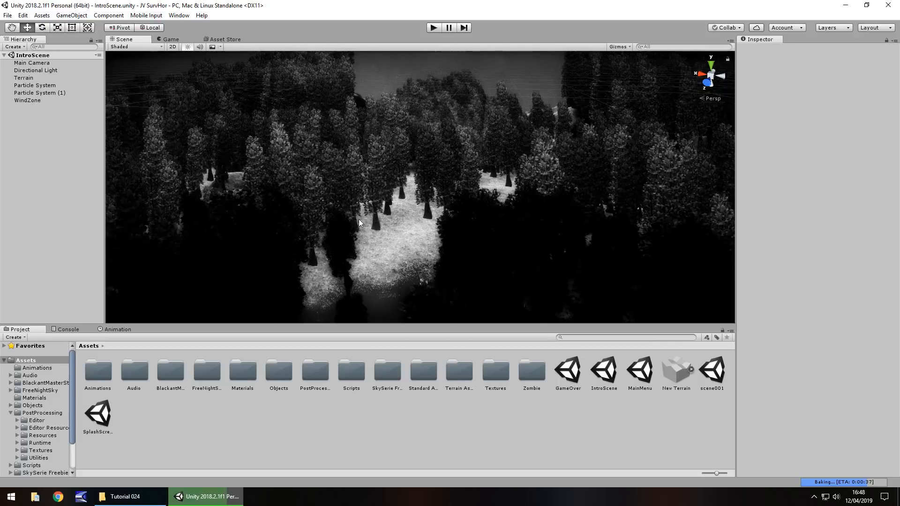
scroll(354, 222, down, 4)
right_drag(337, 203, 474, 300)
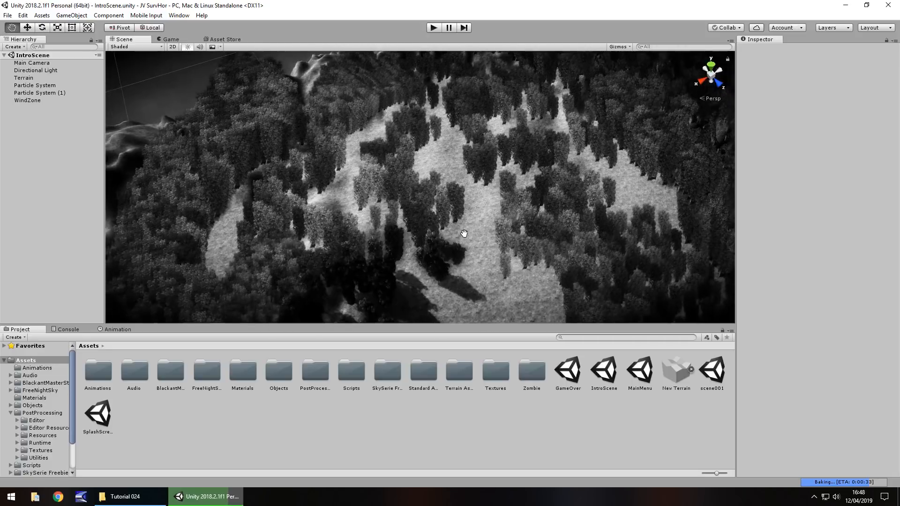
mouse_move(474, 300)
middle_down()
mouse_move(477, 172)
mouse_move(262, 234)
middle_up()
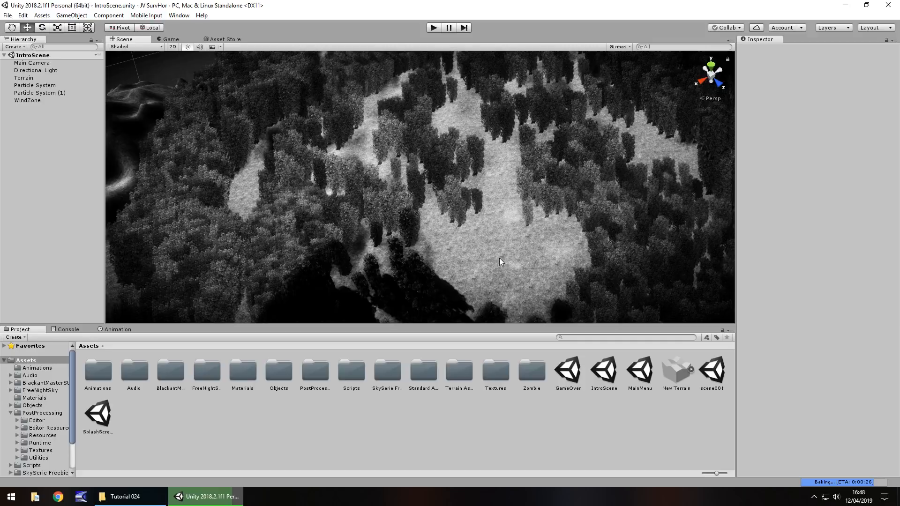
scroll(497, 258, up, 5)
scroll(476, 254, up, 5)
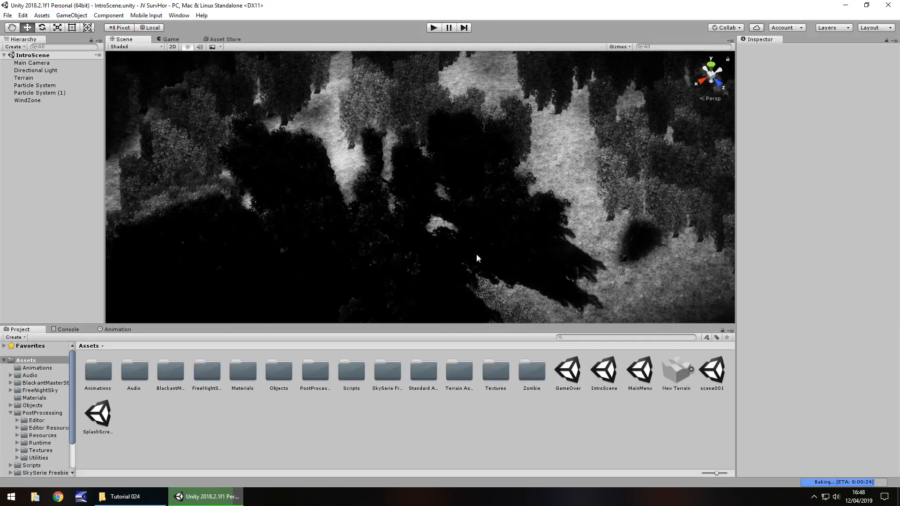
mouse_move(443, 229)
right_down()
mouse_move(616, 225)
mouse_move(554, 246)
right_up()
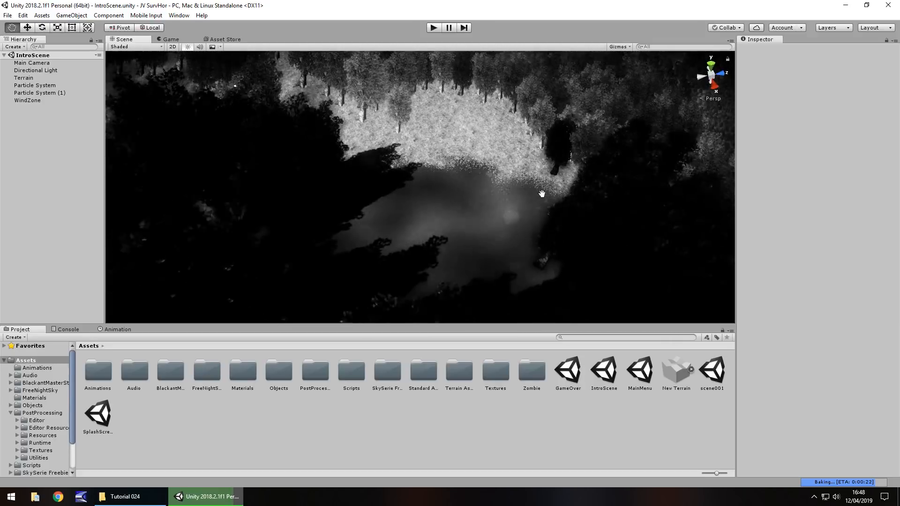
right_drag(534, 196, 497, 230)
scroll(497, 230, up, 4)
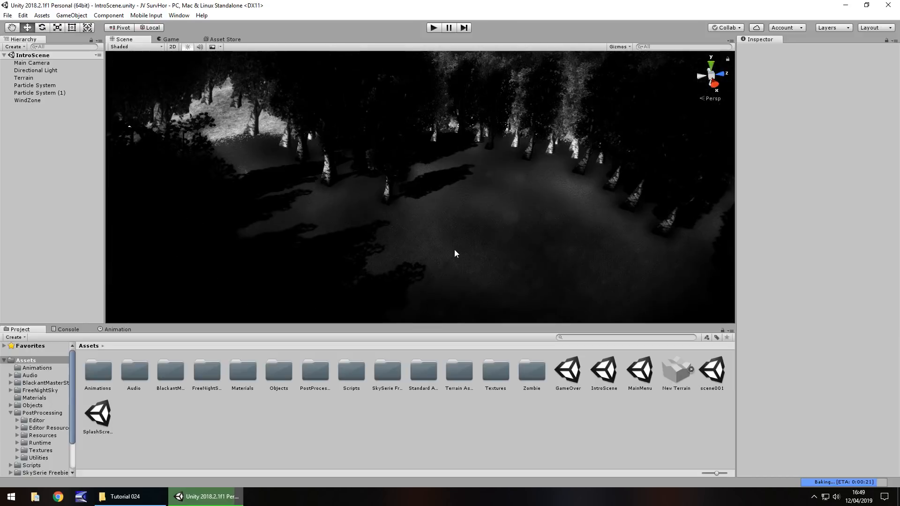
mouse_move(479, 258)
middle_down()
mouse_move(444, 238)
mouse_move(468, 55)
middle_up()
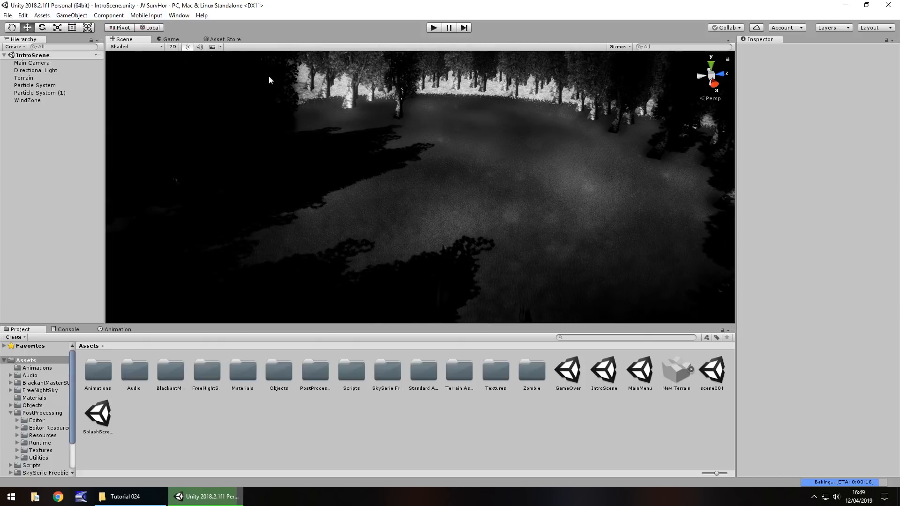
In the old Asset Store, search 'the shed' with FREE ONLY and open The Shed page.
click(224, 38)
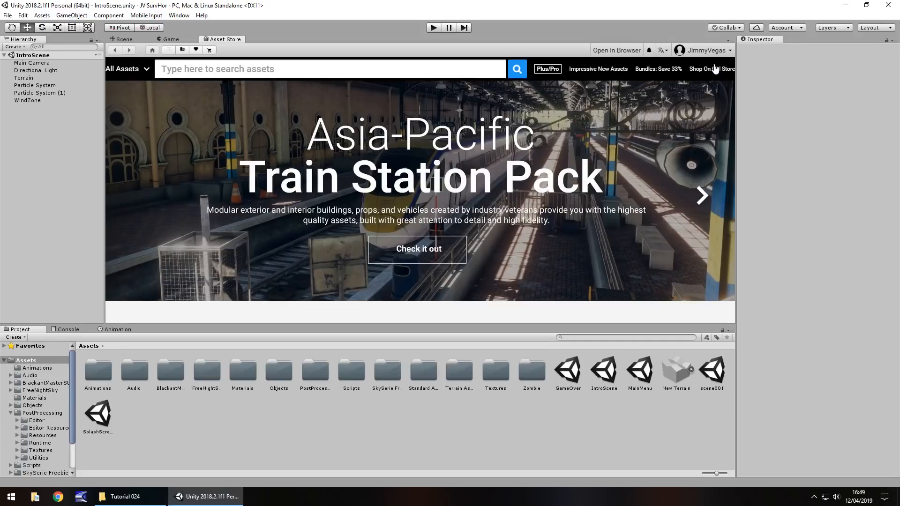
click(713, 69)
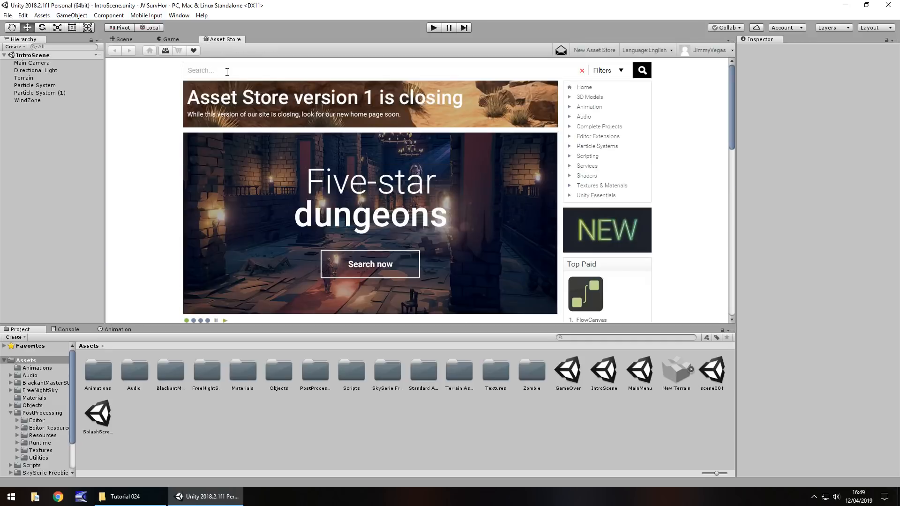
click(227, 71)
text(hed)
key(Return)
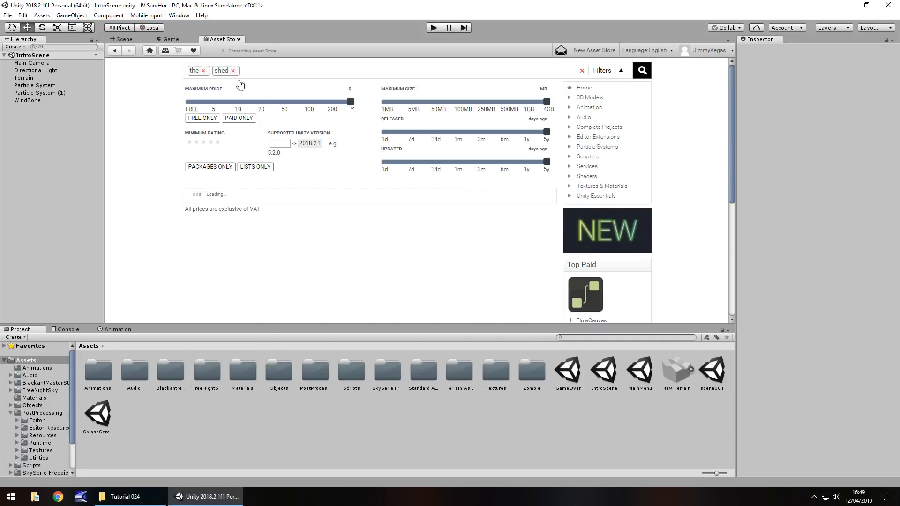
click(202, 118)
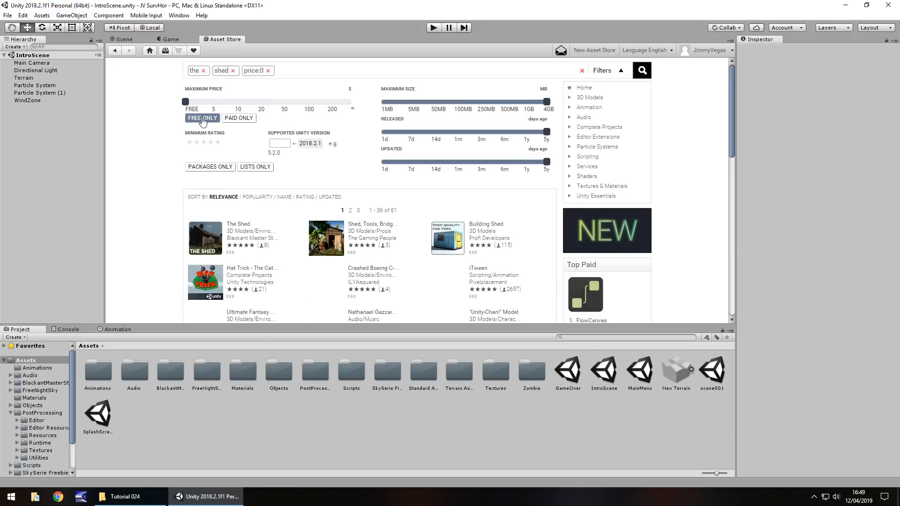
click(239, 224)
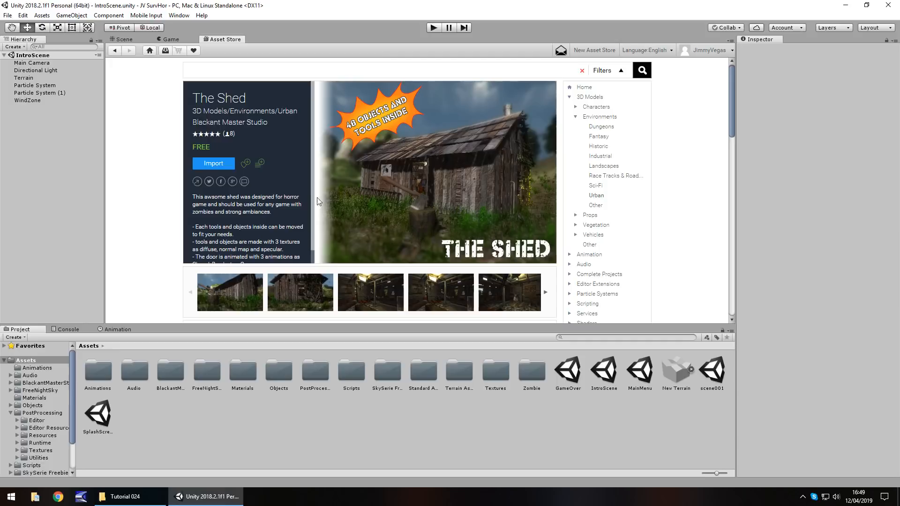
Drag the Shed prefab from Assets/BlackantMasterStudio/The Shed into the forest clearing.
click(124, 40)
scroll(39, 440, down, 3)
scroll(39, 439, up, 3)
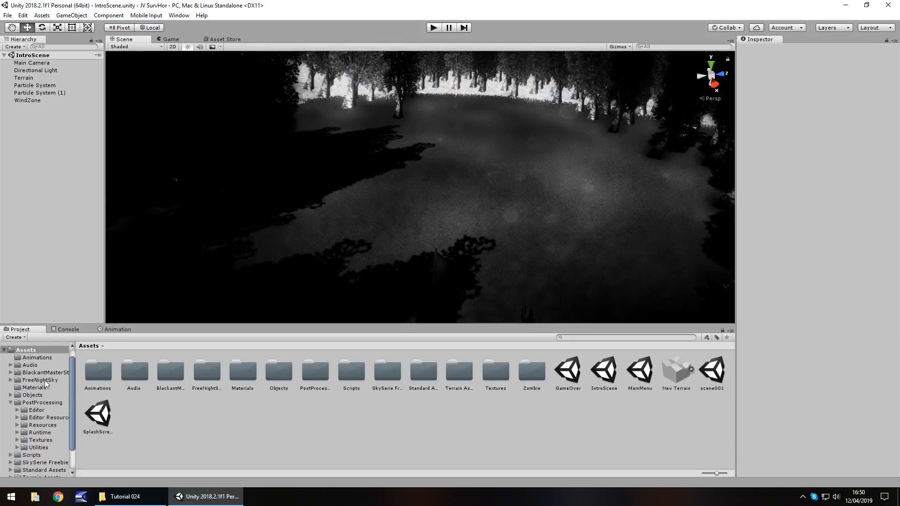
click(45, 372)
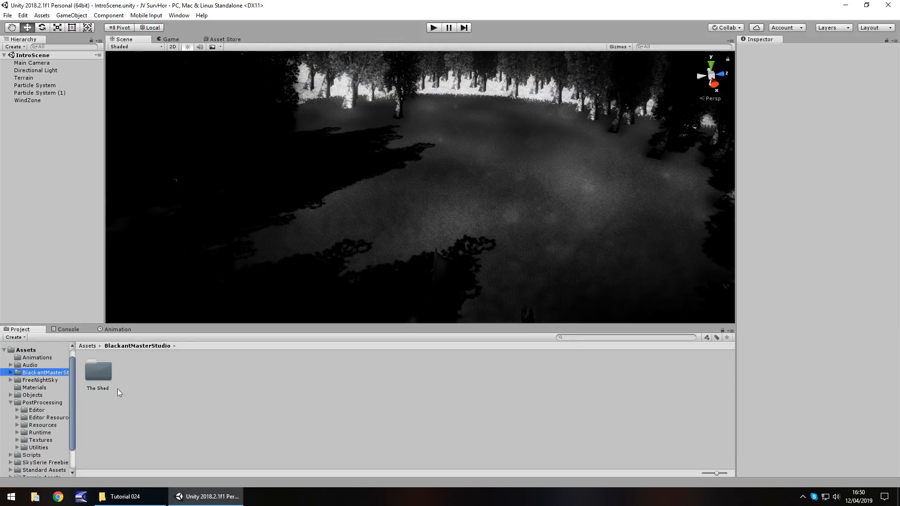
double_click(101, 376)
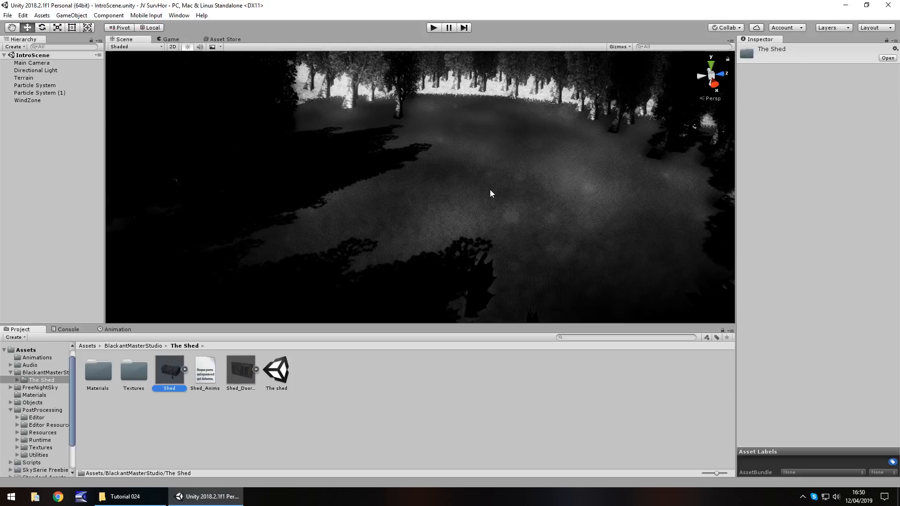
drag(490, 190, 502, 195)
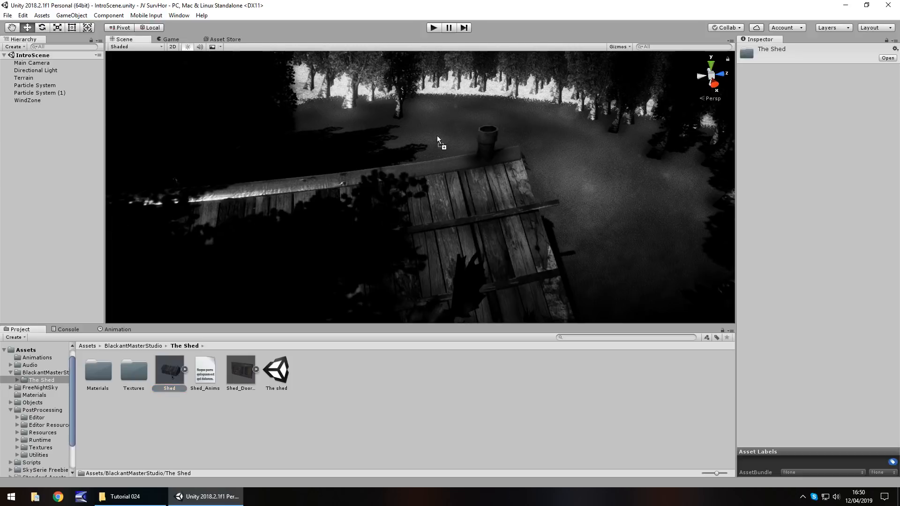
drag(437, 136, 428, 168)
Select the placed shed and rotate it to about -57 degrees around Y.
click(430, 188)
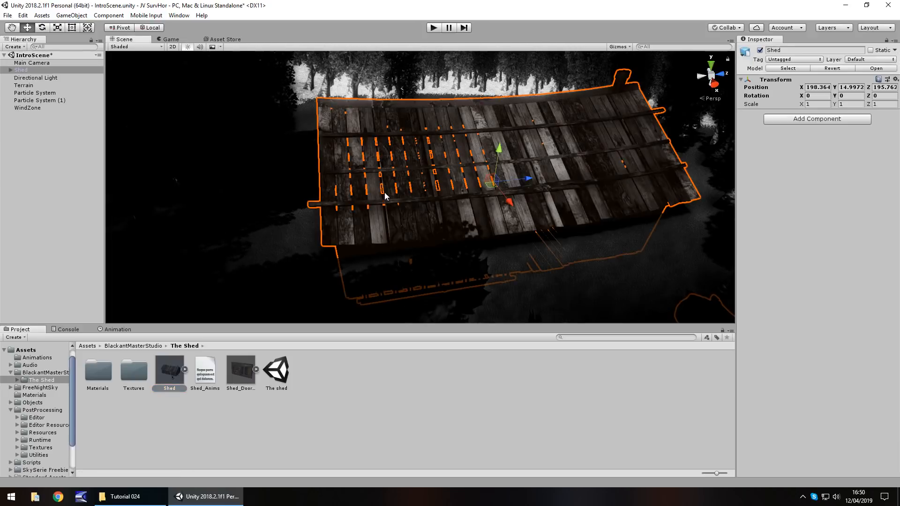
mouse_move(431, 188)
right_down()
mouse_move(421, 186)
mouse_move(410, 216)
right_up()
scroll(394, 186, down, 3)
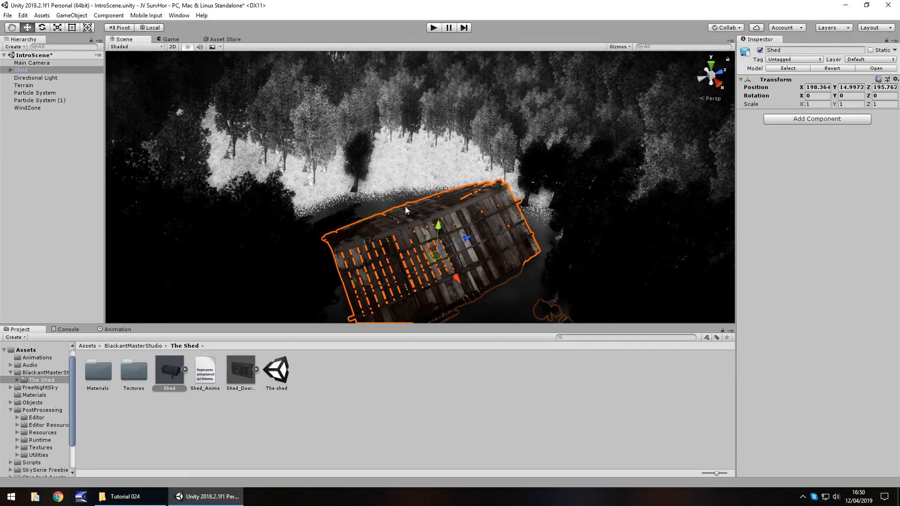
drag(837, 95, 891, 115)
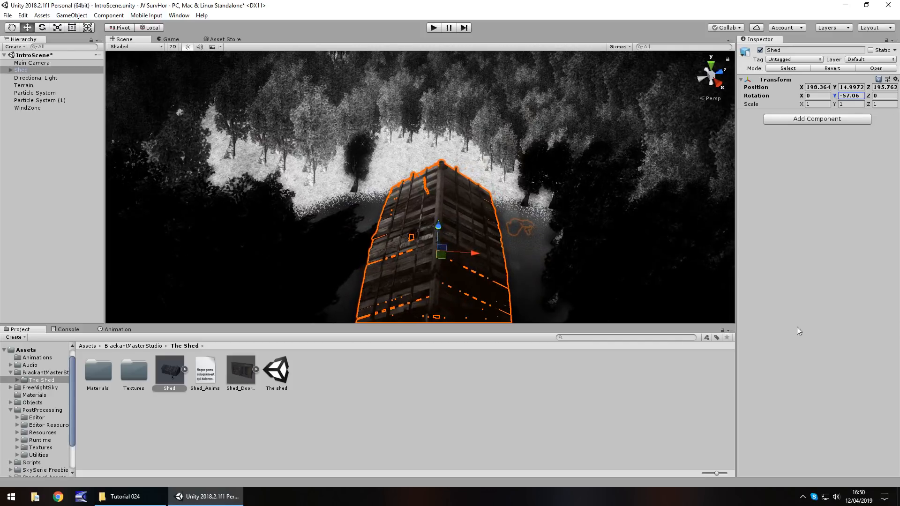
click(220, 47)
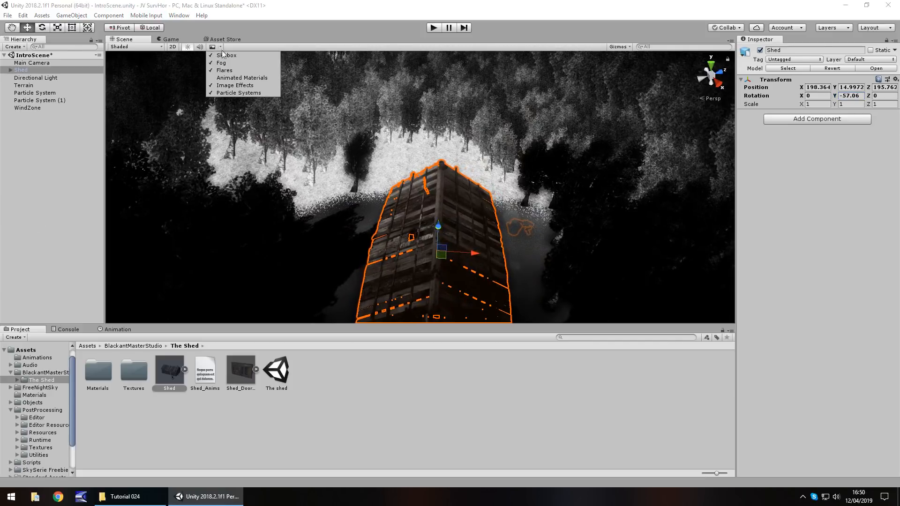
click(234, 85)
mouse_move(393, 218)
right_down()
mouse_move(407, 214)
mouse_move(407, 225)
right_up()
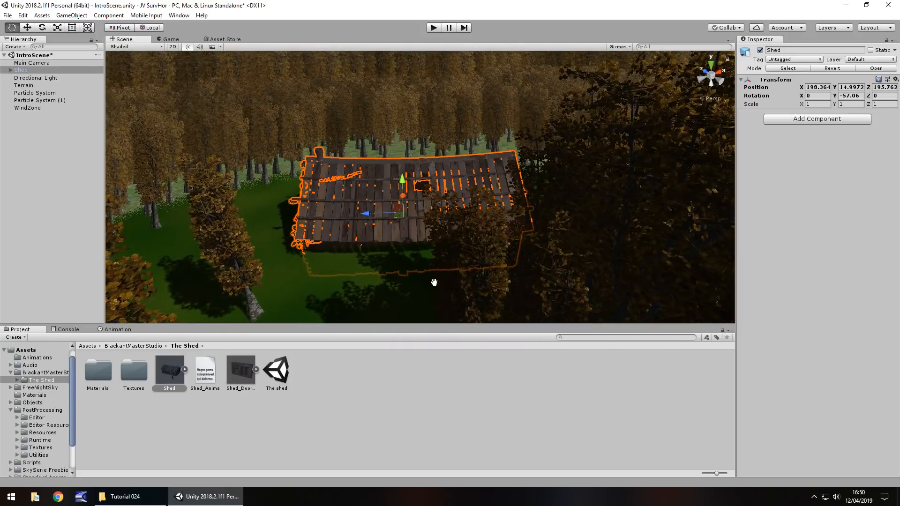
scroll(407, 243, up, 5)
scroll(407, 245, down, 5)
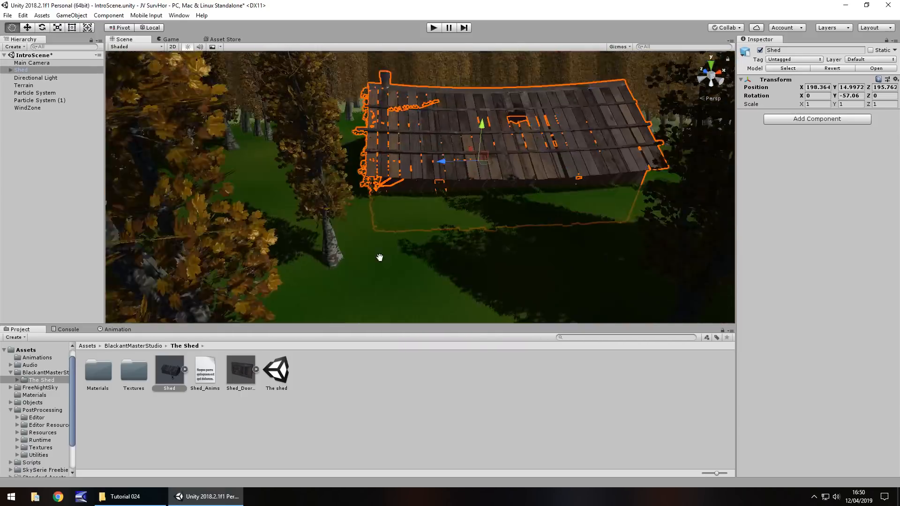
middle_drag(303, 220, 323, 241)
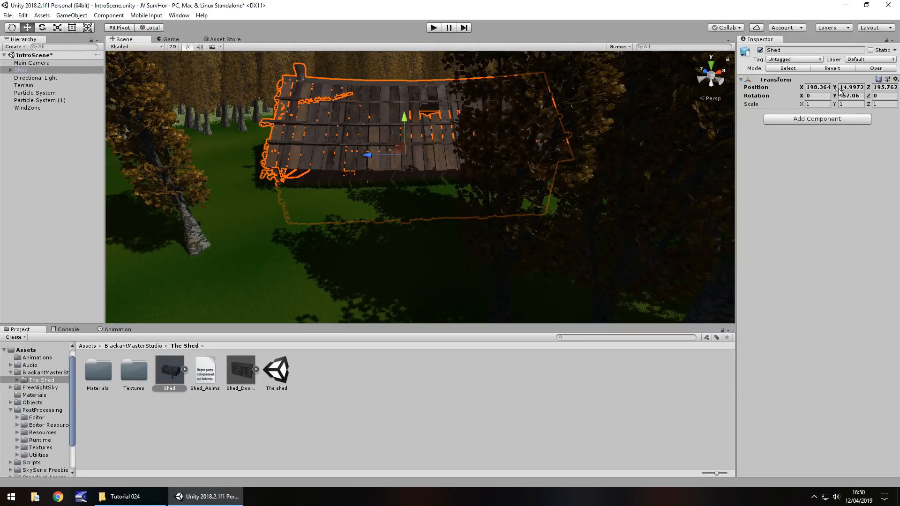
mouse_move(835, 95)
mouse_down()
mouse_move(535, 102)
mouse_move(796, 475)
mouse_move(822, 479)
mouse_up()
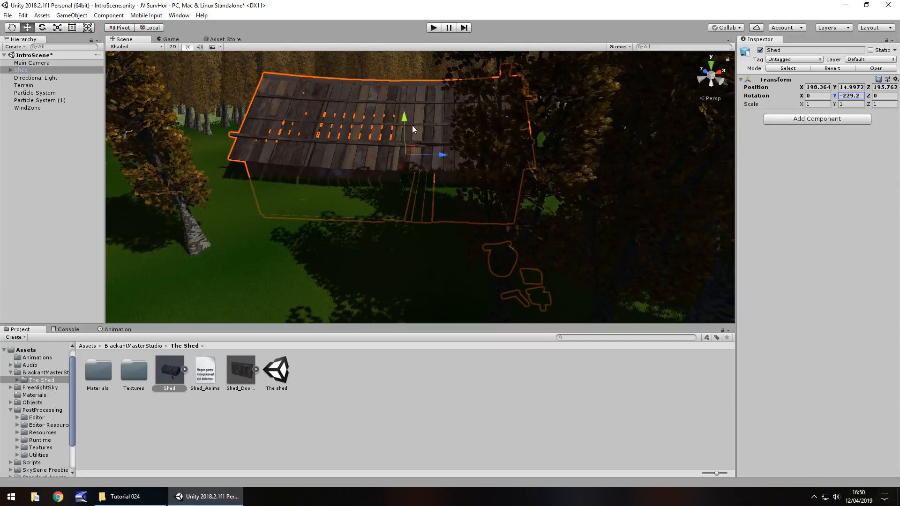
drag(405, 119, 400, 84)
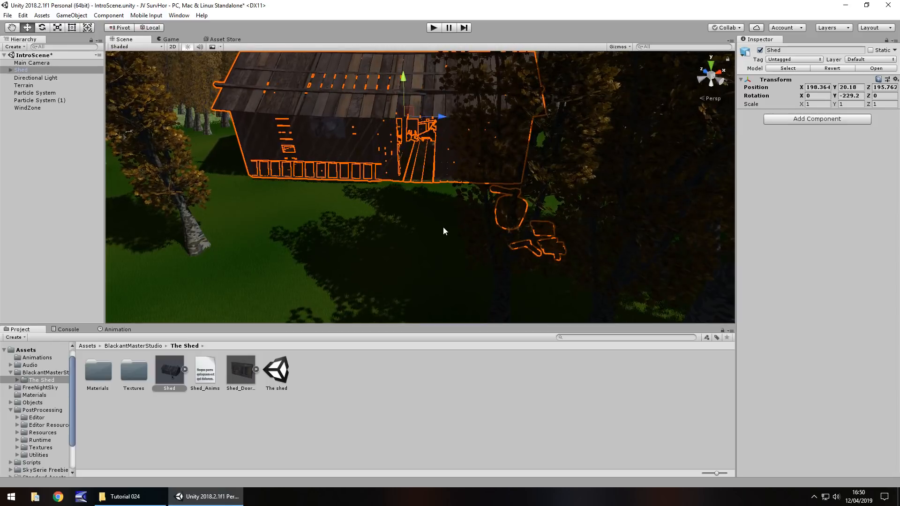
scroll(443, 226, up, 3)
scroll(361, 229, up, 2)
click(362, 230)
scroll(410, 279, down, 2)
mouse_move(406, 226)
right_down()
mouse_move(391, 274)
mouse_move(507, 275)
right_up()
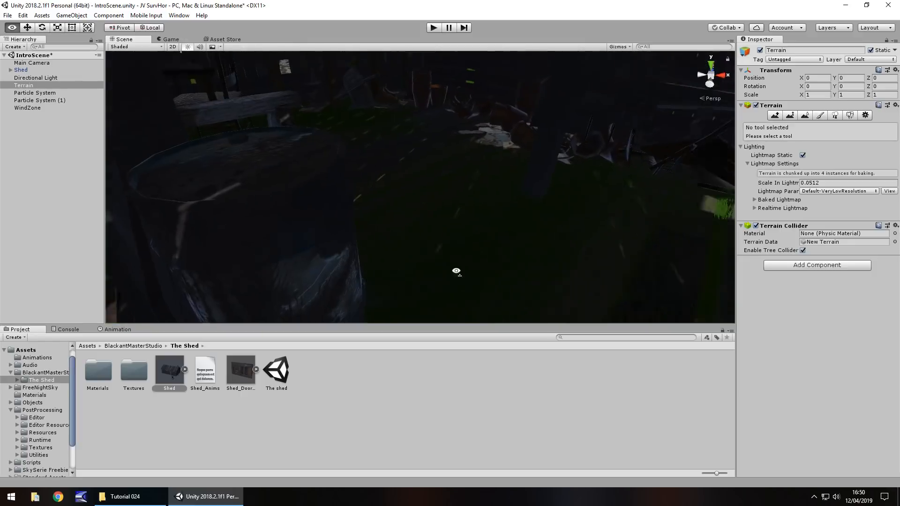
scroll(450, 252, up, 1)
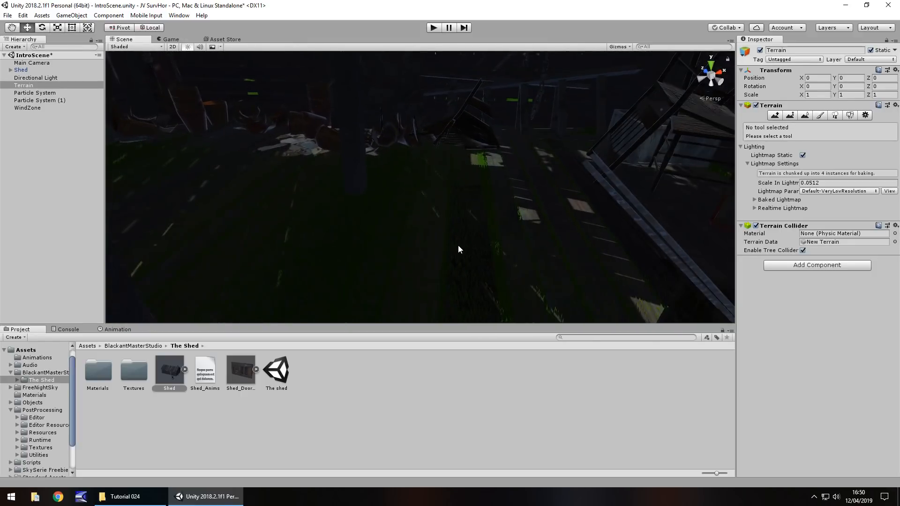
right_drag(450, 242, 472, 209)
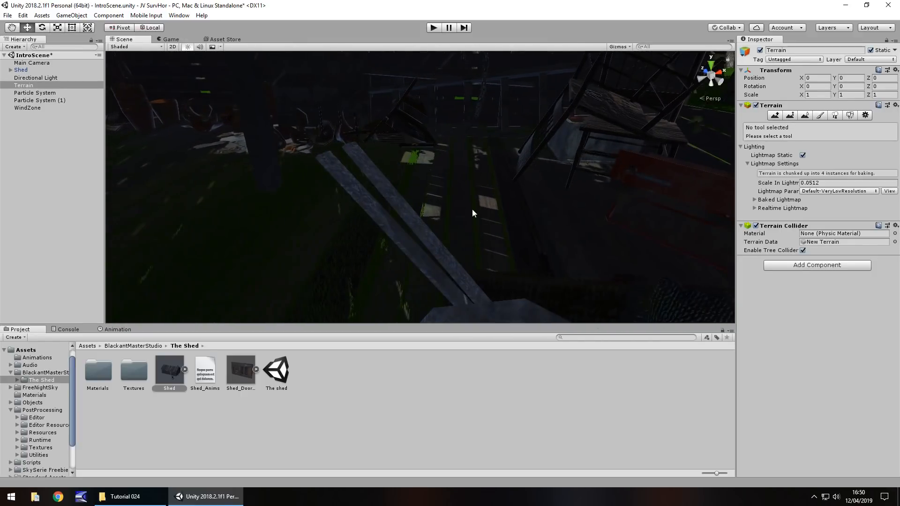
right_drag(294, 251, 323, 208)
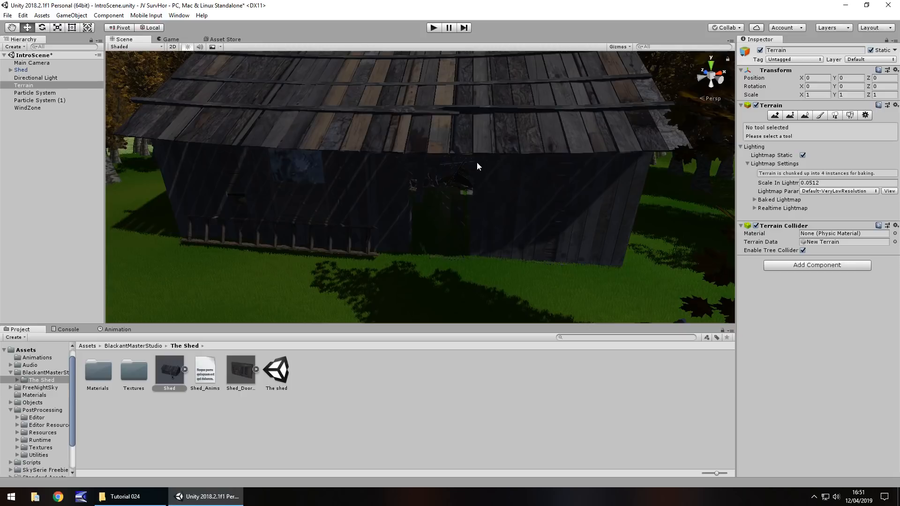
mouse_move(433, 161)
right_down()
mouse_move(412, 154)
mouse_move(105, 166)
right_up()
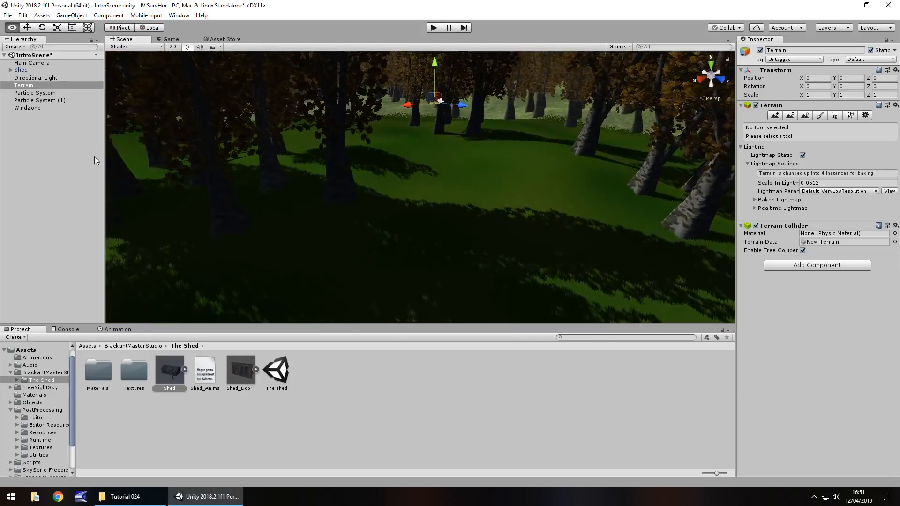
right_drag(448, 197, 445, 231)
scroll(444, 231, up, 2)
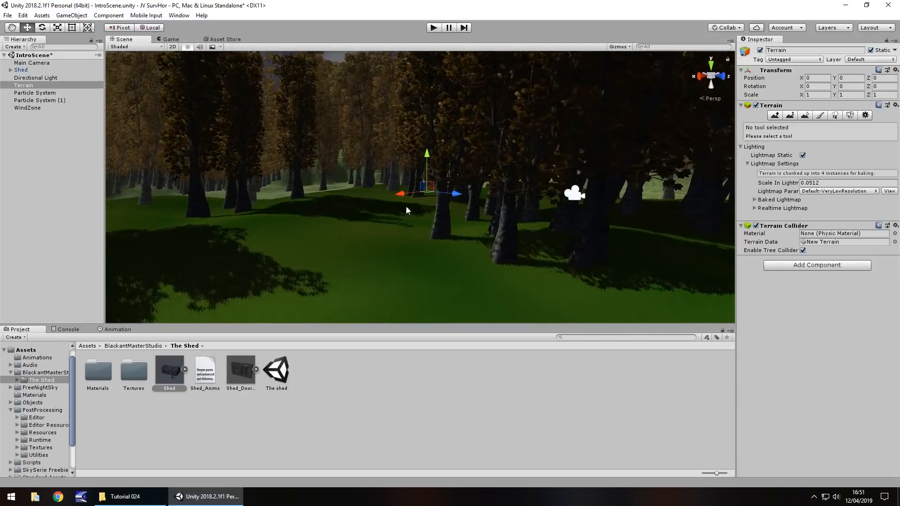
mouse_move(405, 209)
right_down()
mouse_move(463, 206)
mouse_move(410, 179)
mouse_move(329, 171)
mouse_move(309, 171)
mouse_move(303, 210)
mouse_move(275, 201)
mouse_move(562, 301)
mouse_move(490, 195)
mouse_move(387, 218)
mouse_move(423, 221)
mouse_move(463, 254)
mouse_move(441, 276)
mouse_move(533, 264)
mouse_move(493, 256)
mouse_move(431, 268)
mouse_move(473, 258)
mouse_move(401, 231)
mouse_move(398, 249)
mouse_move(412, 259)
mouse_move(401, 281)
mouse_move(403, 241)
mouse_move(464, 249)
right_up()
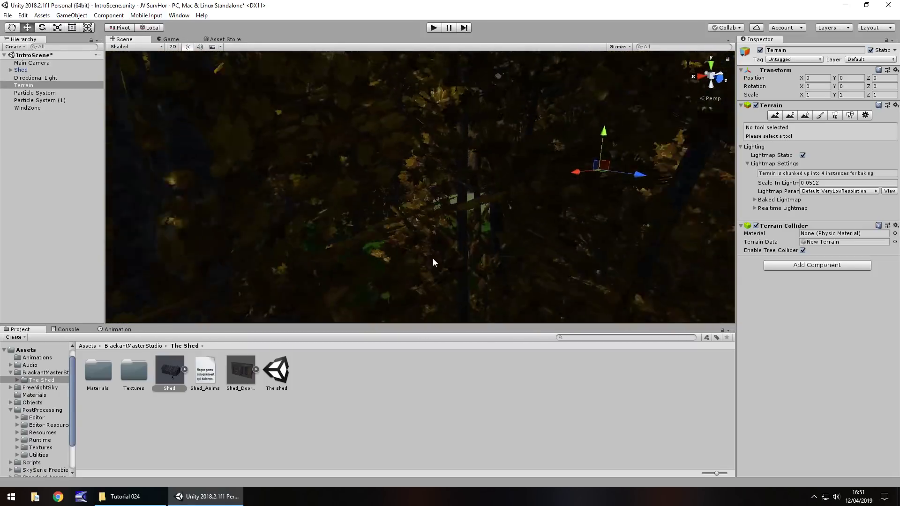
scroll(433, 258, up, 8)
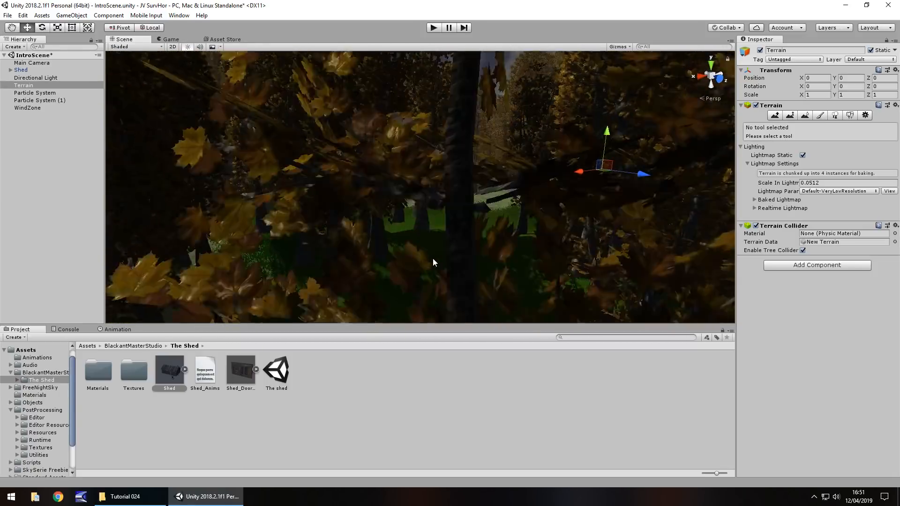
mouse_move(581, 171)
mouse_down()
mouse_move(541, 175)
mouse_move(583, 178)
mouse_up()
right_drag(582, 178, 528, 99)
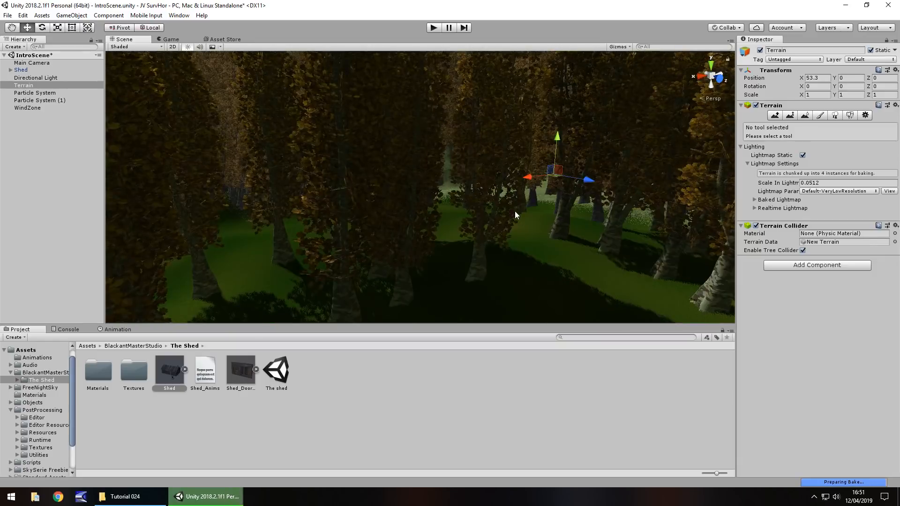
key(ctrl+z)
right_drag(517, 210, 457, 211)
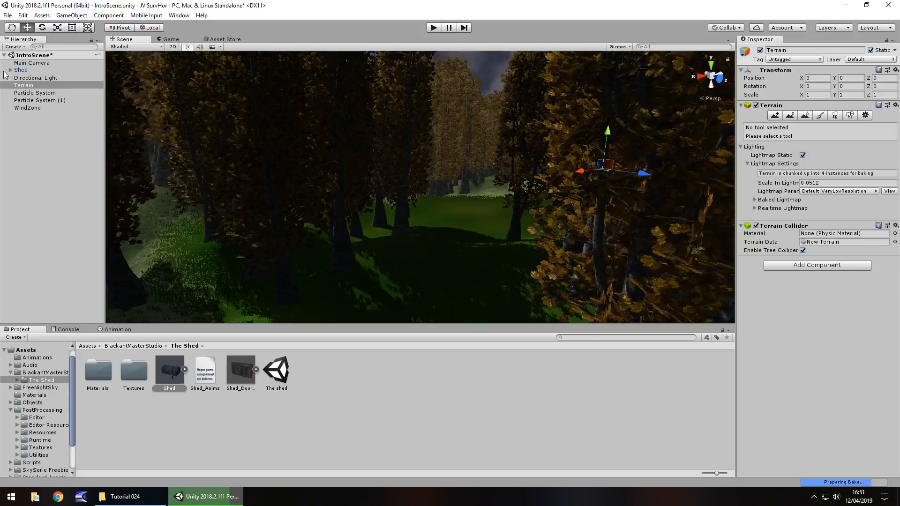
Select and frame the Main Camera, then move it along X and Z above the forest path.
click(31, 63)
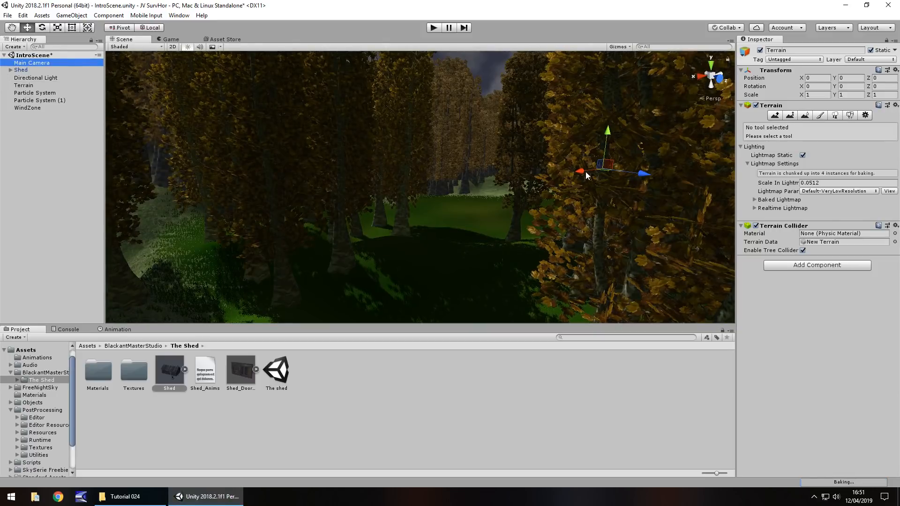
mouse_move(537, 177)
right_down()
mouse_move(352, 189)
mouse_move(492, 190)
right_up()
key(f)
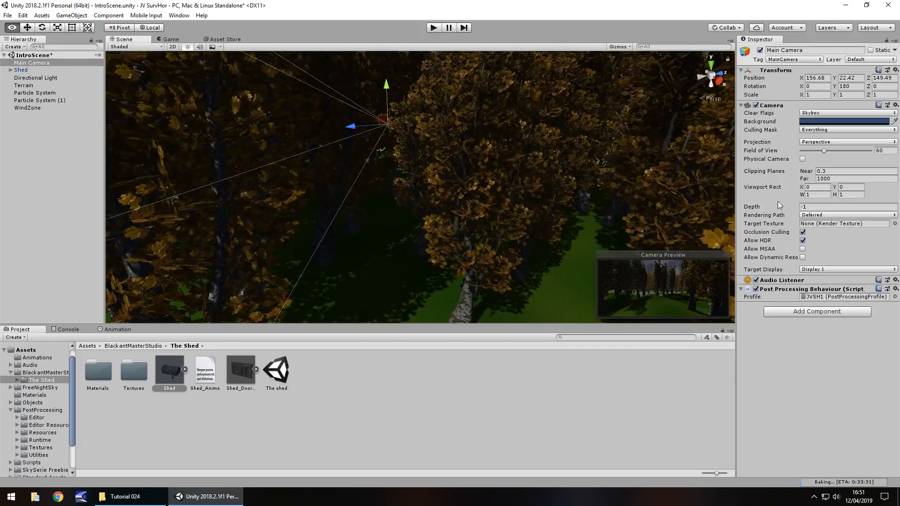
right_drag(691, 201, 553, 124)
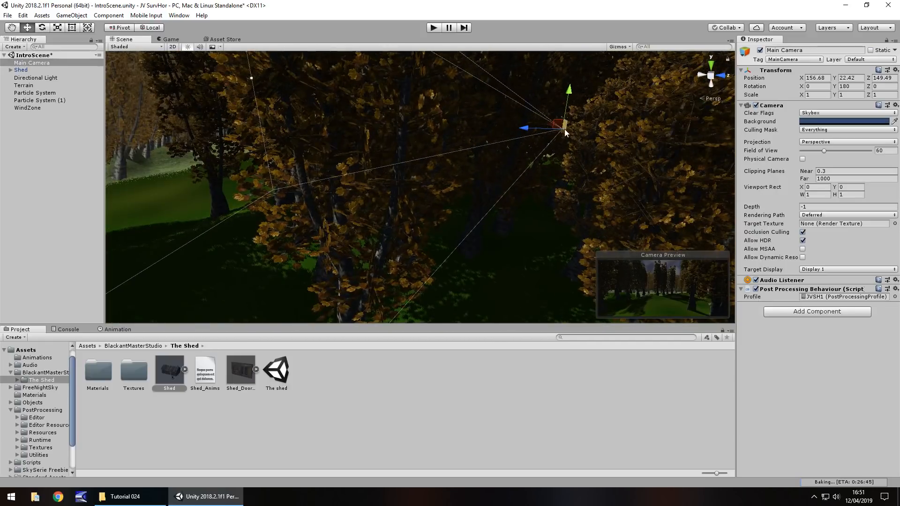
drag(554, 126, 624, 173)
mouse_move(624, 173)
right_down()
mouse_move(669, 183)
mouse_move(534, 159)
right_up()
mouse_move(500, 154)
mouse_down()
mouse_move(359, 197)
mouse_move(430, 244)
mouse_up()
mouse_move(459, 263)
right_down()
mouse_move(339, 202)
mouse_move(404, 204)
right_up()
Show the top-level Assets folder and select the scene001 scene.
middle_drag(404, 204, 416, 267)
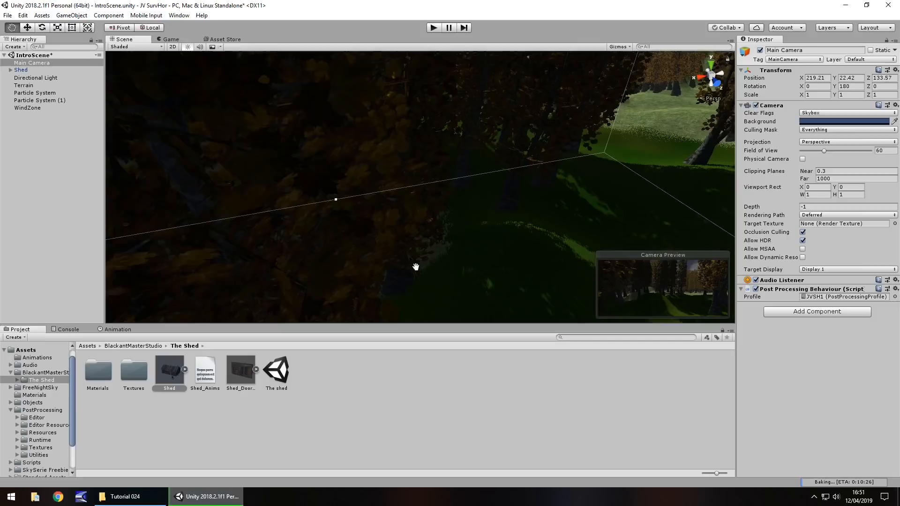
mouse_move(415, 266)
right_down()
mouse_move(491, 236)
mouse_move(492, 218)
mouse_move(404, 237)
right_up()
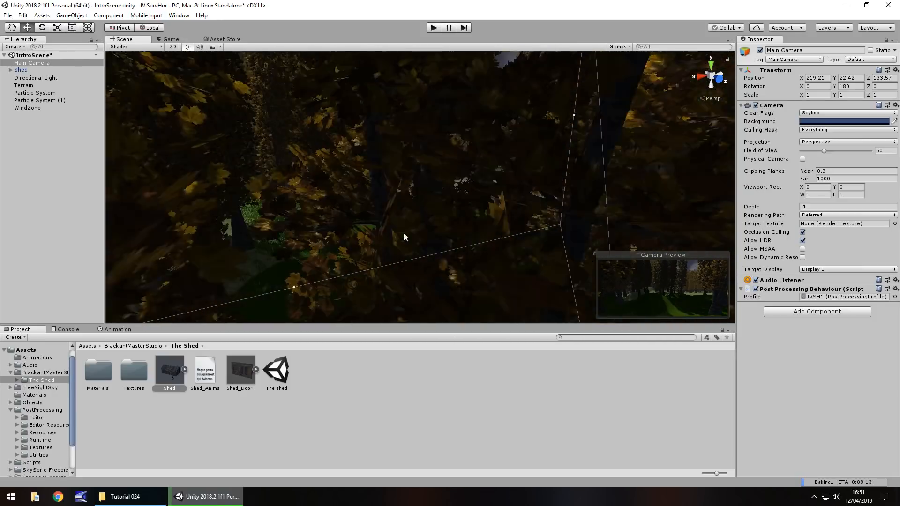
scroll(352, 232, down, 5)
middle_drag(317, 211, 268, 231)
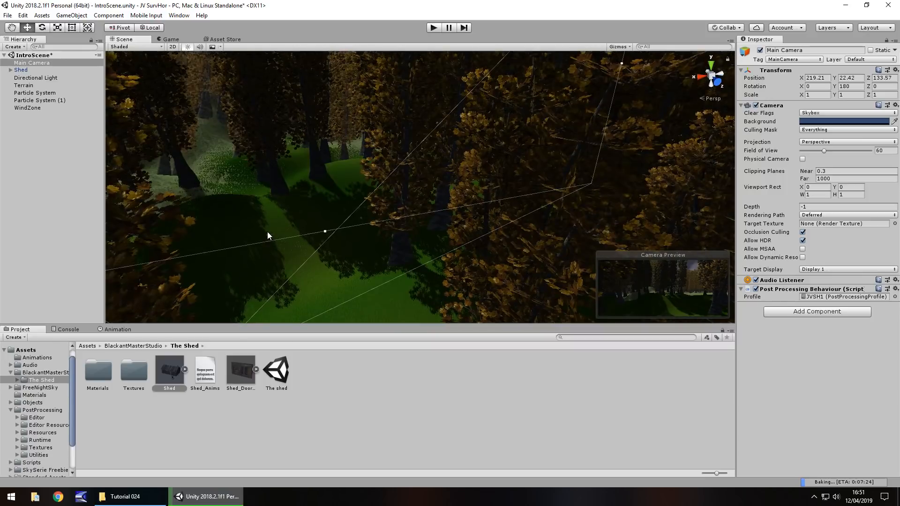
right_drag(267, 232, 323, 255)
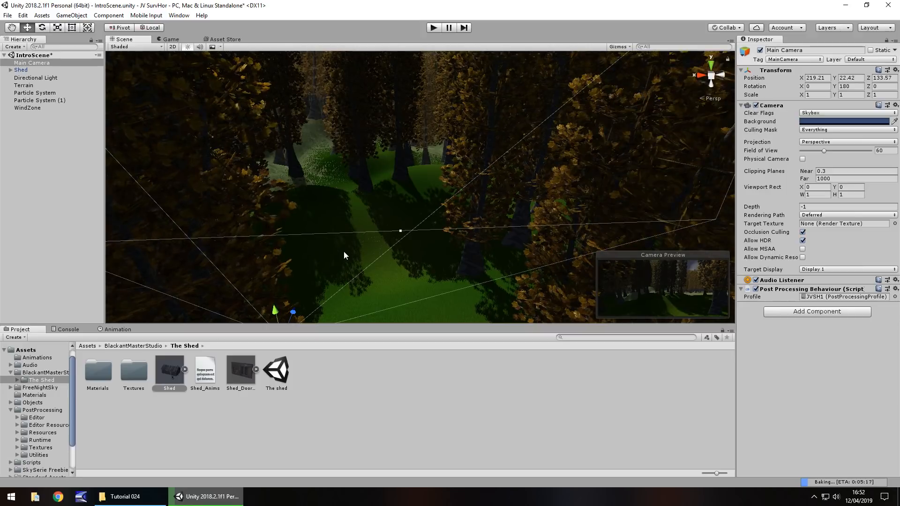
click(27, 349)
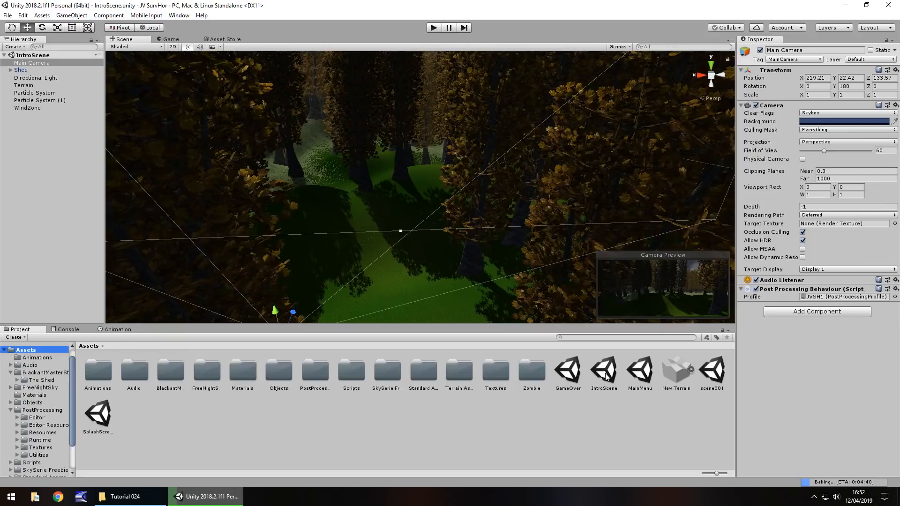
click(715, 372)
Open scene001, select its Canvas and EventSystem for copying, and reopen IntroScene.
double_click(715, 377)
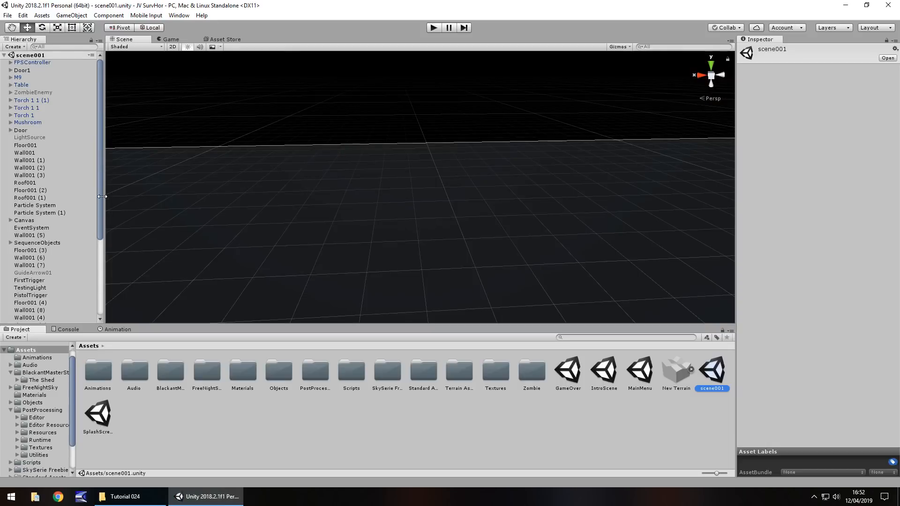
click(24, 220)
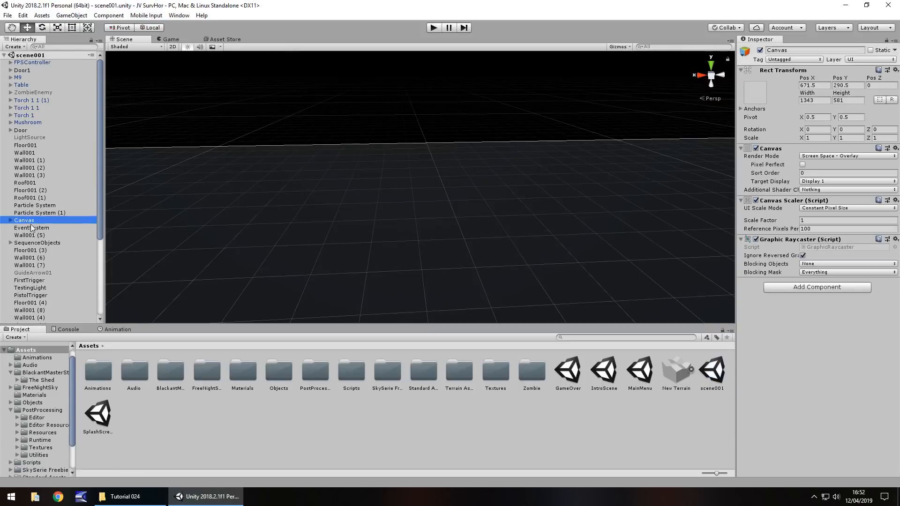
ctrl+click(34, 228)
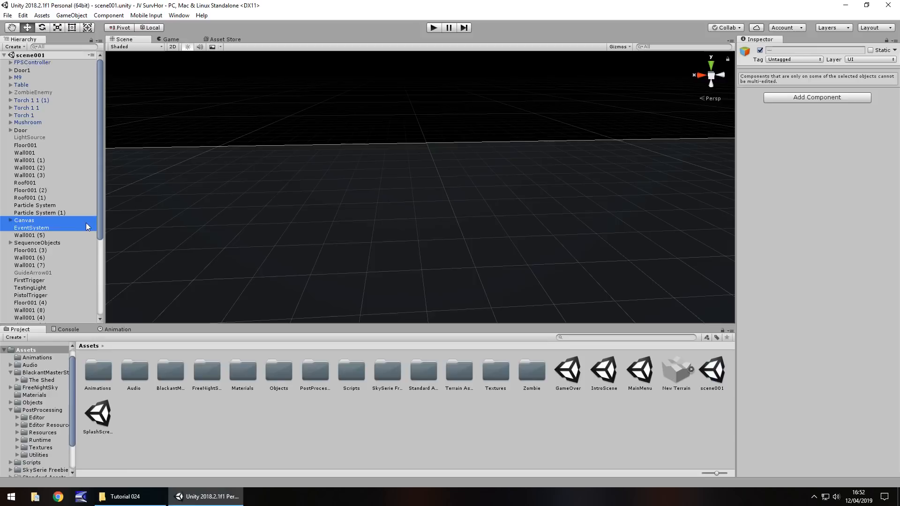
double_click(602, 372)
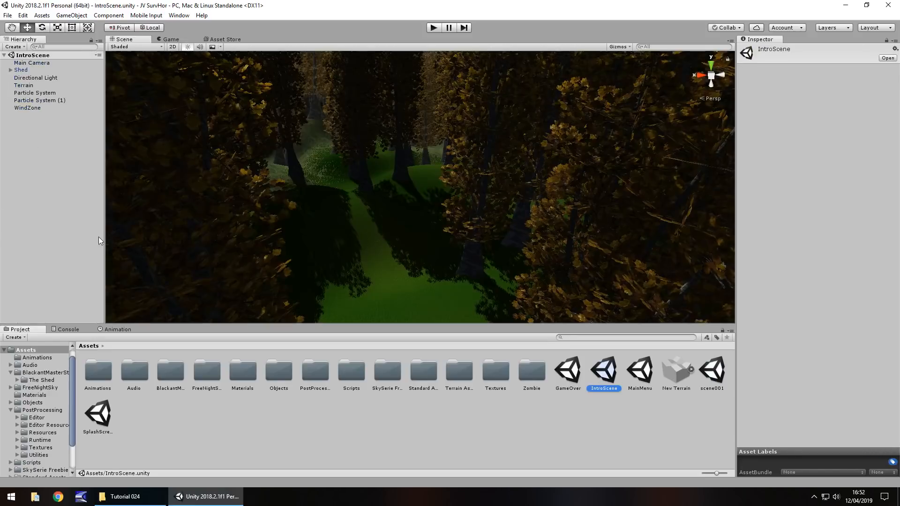
Paste the Canvas and EventSystem into IntroScene and expand the Canvas children.
key(ctrl+v)
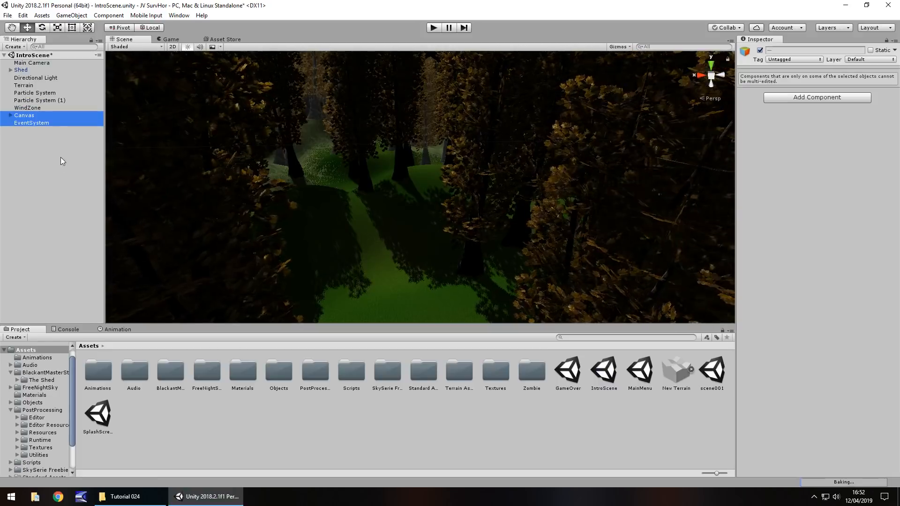
click(56, 160)
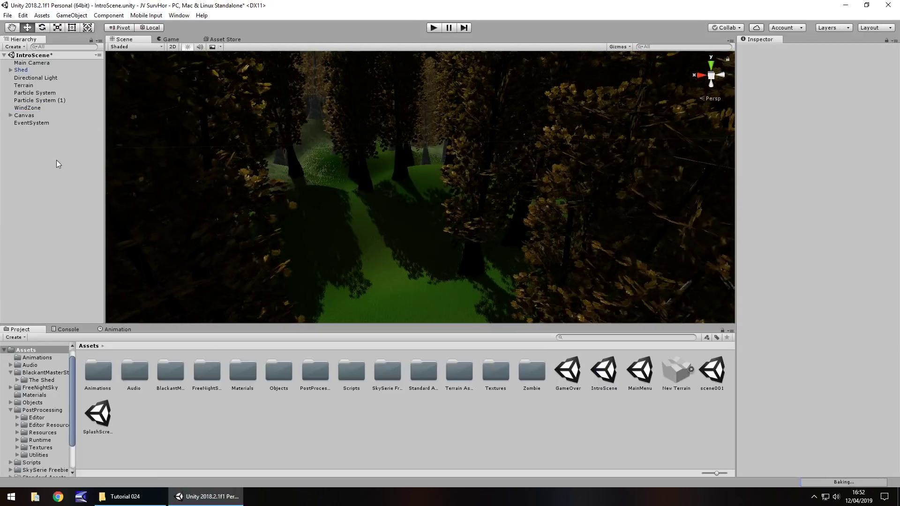
click(11, 114)
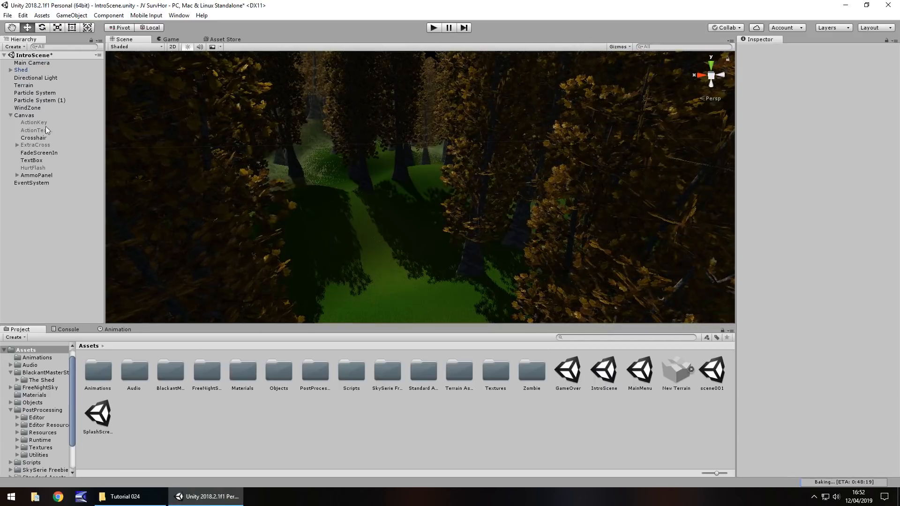
Delete ActionKey, ActionText, Crosshair and ExtraCross from the Canvas.
click(35, 123)
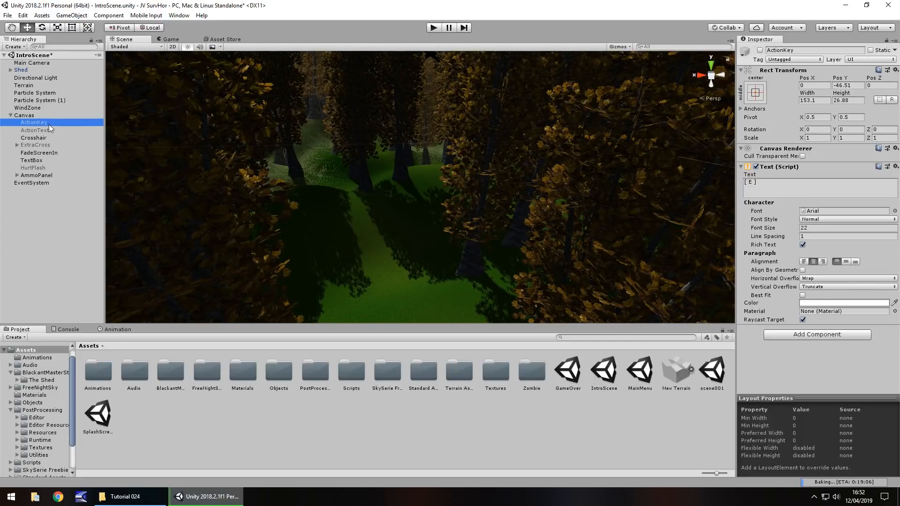
key(Delete)
click(50, 123)
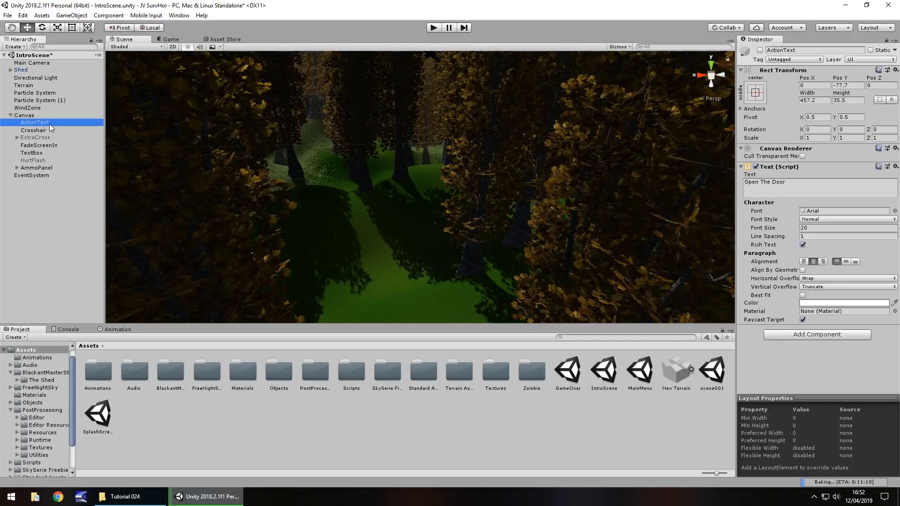
key(Delete)
click(31, 123)
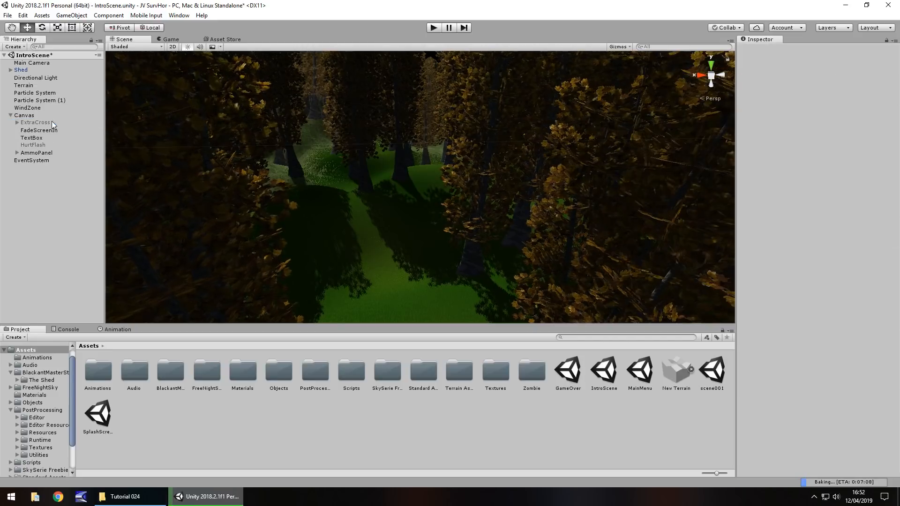
key(Delete)
click(35, 123)
key(Delete)
Keep FadeScreenIn and TextBox, and delete HurtFlash and AmmoPanel from the Canvas.
click(46, 124)
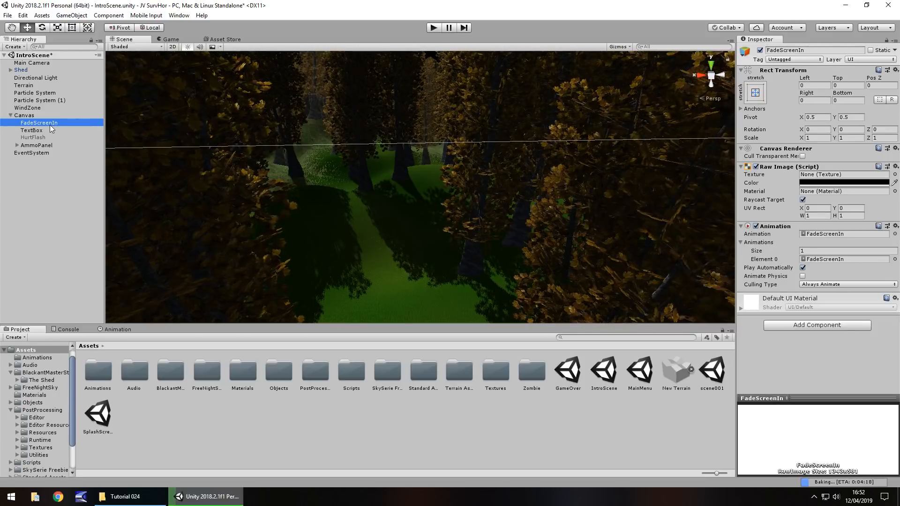
click(32, 130)
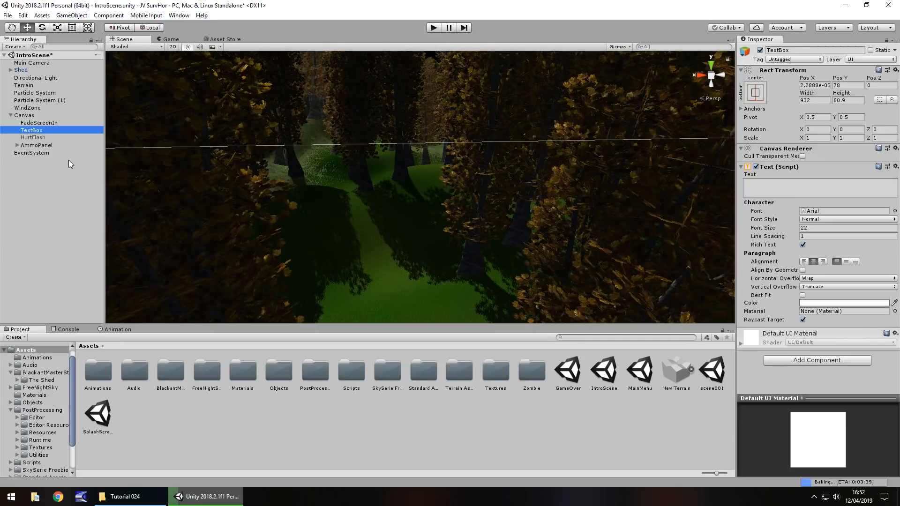
click(32, 137)
key(Delete)
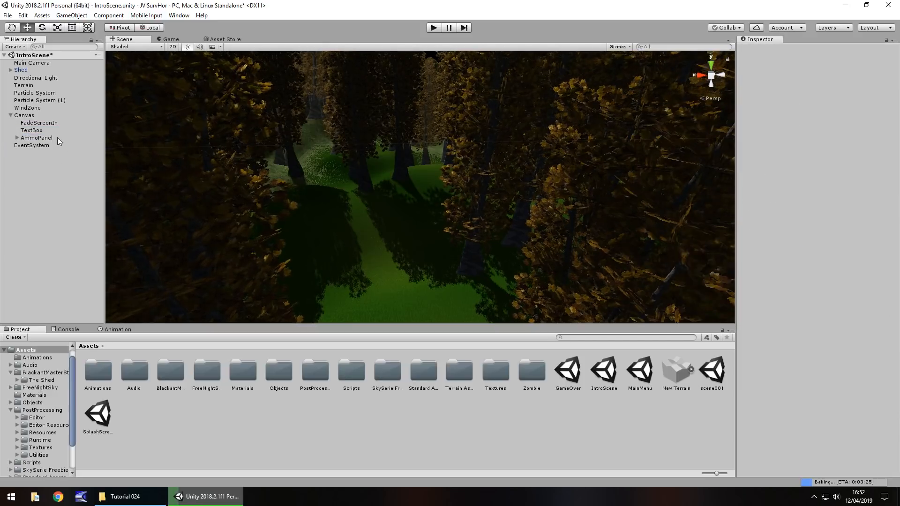
click(36, 138)
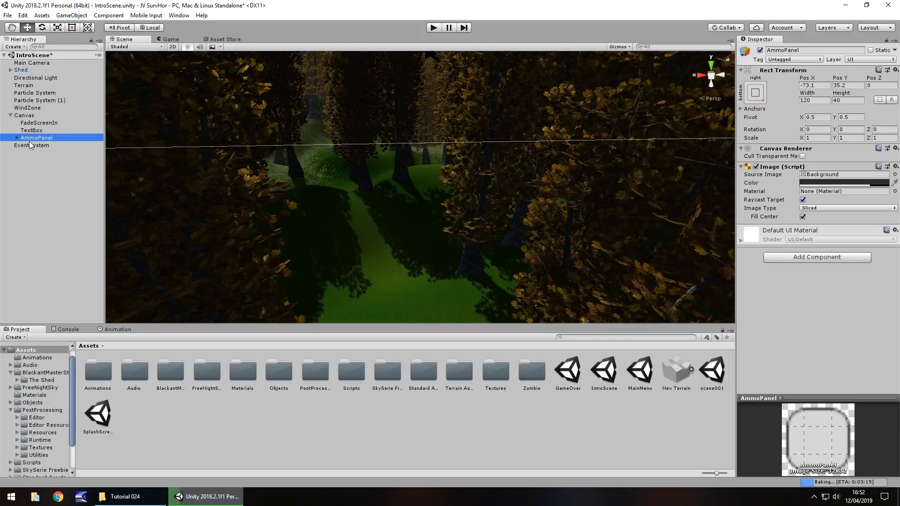
key(Delete)
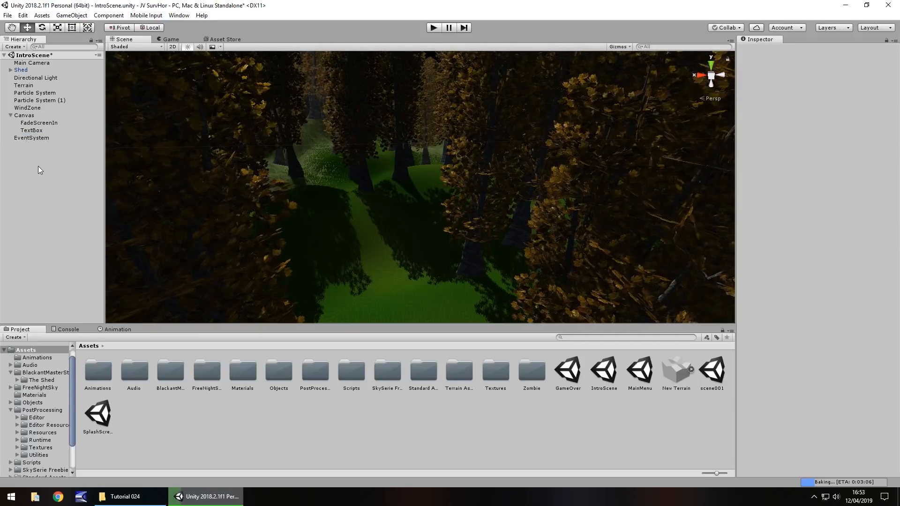
click(432, 29)
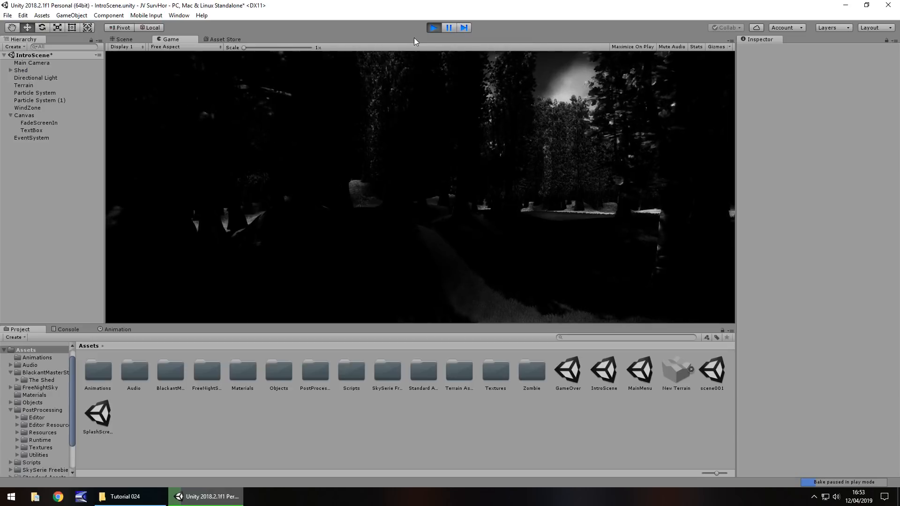
click(431, 29)
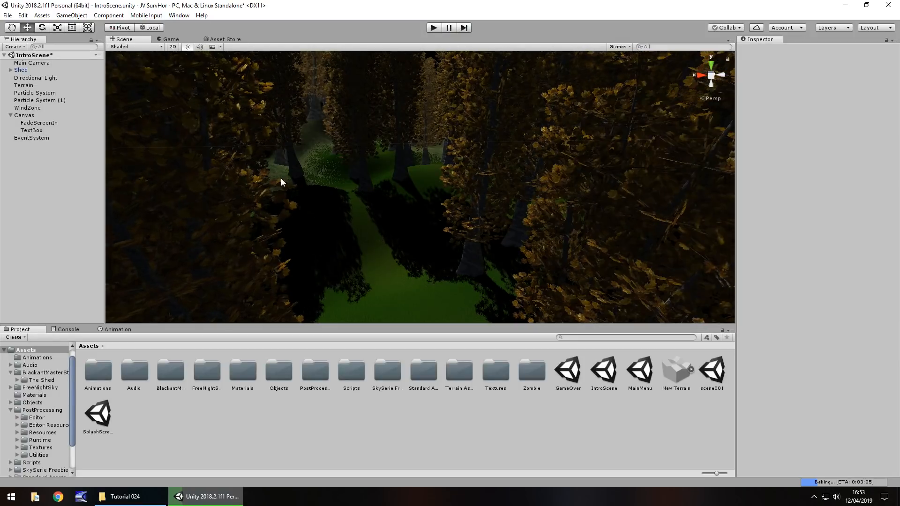
right_drag(295, 204, 343, 221)
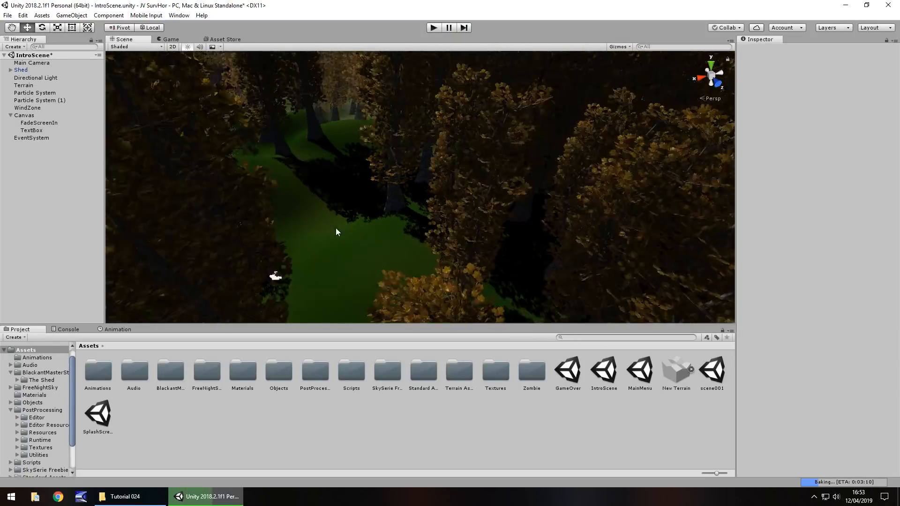
scroll(382, 238, up, 5)
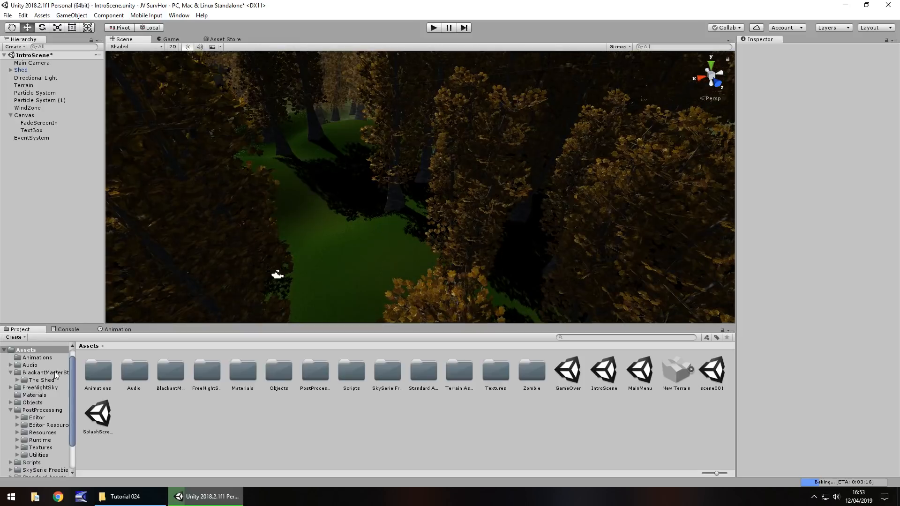
Create a new IntroAnim clip for the Main Camera in Assets/Animations via the Animation window.
click(36, 358)
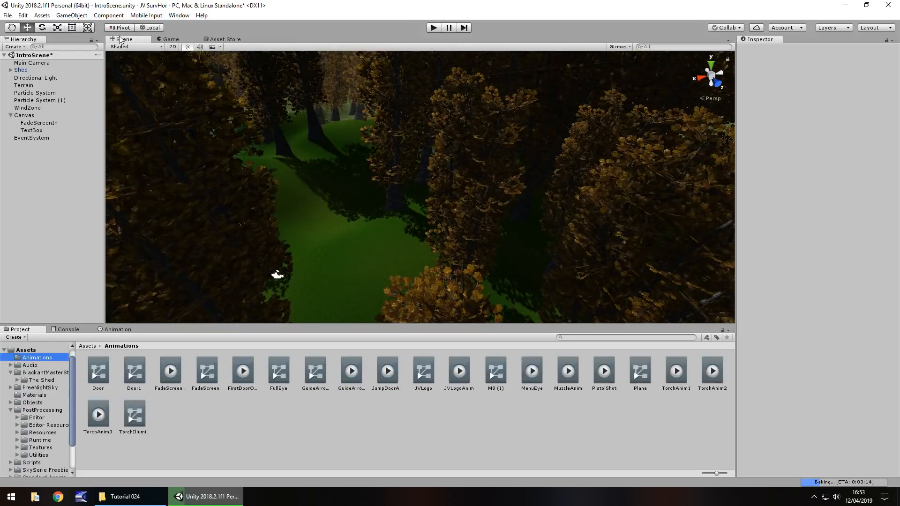
click(36, 63)
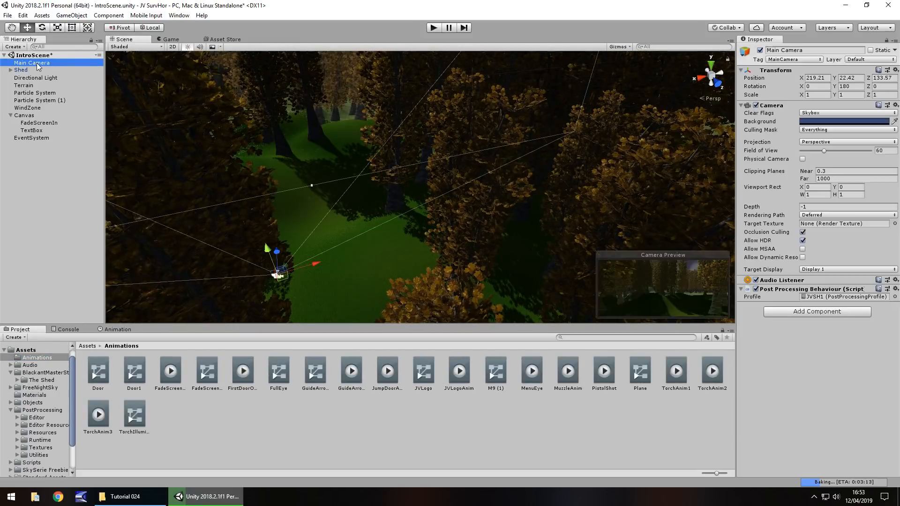
click(117, 330)
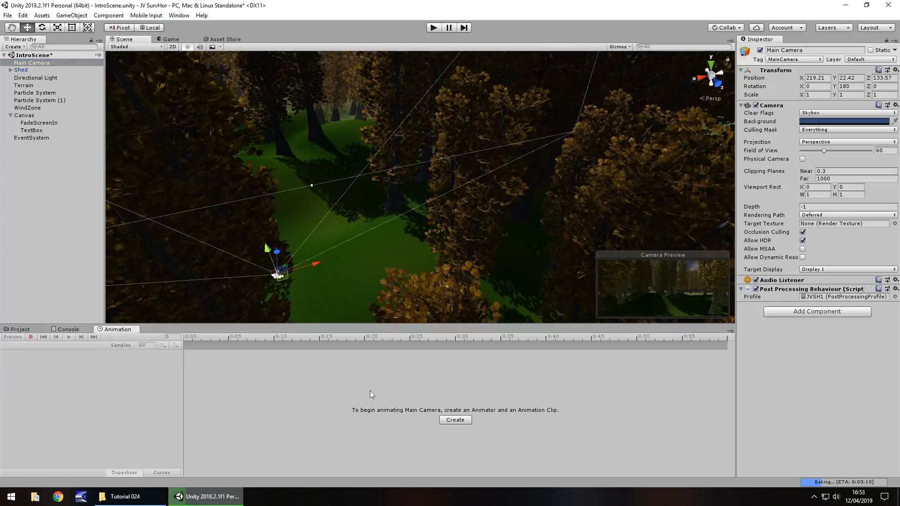
click(455, 419)
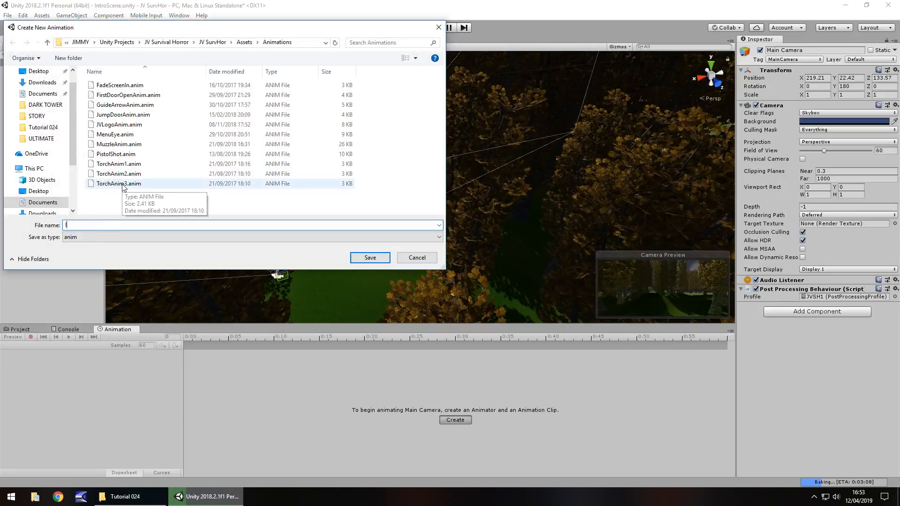
text(IntroAnim)
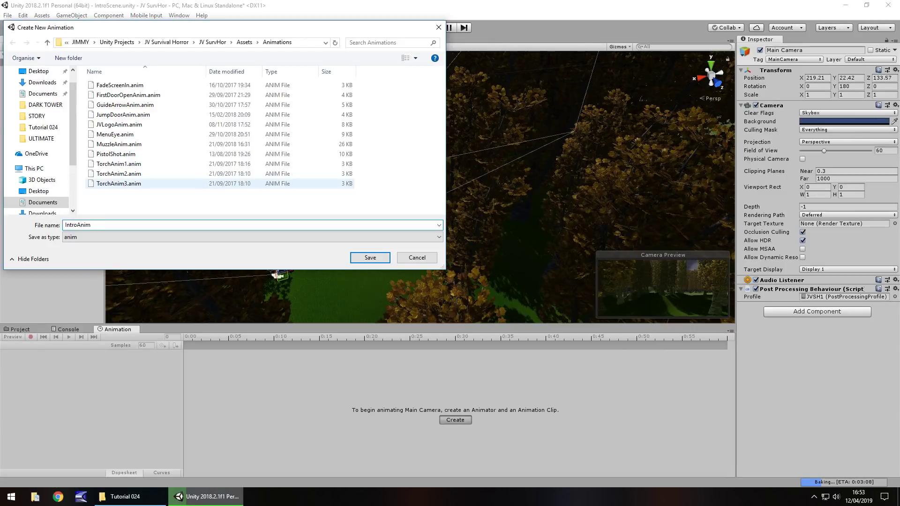
key(Return)
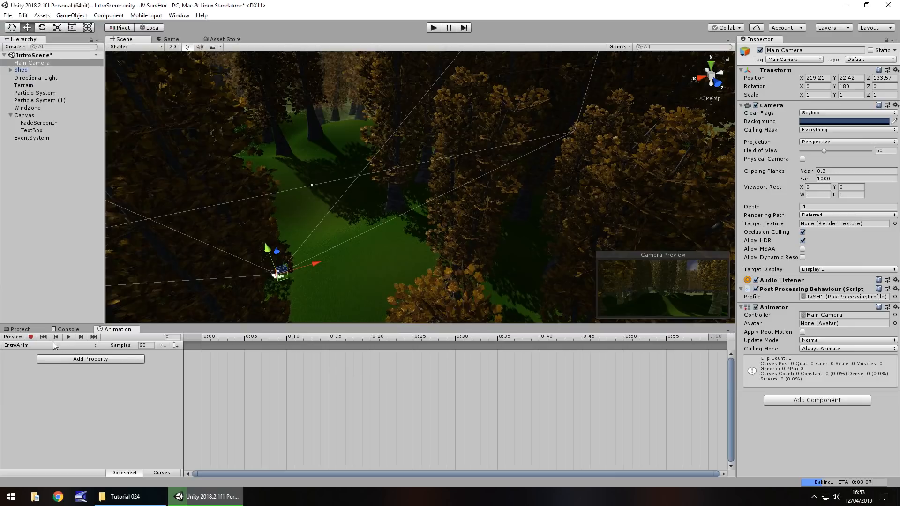
Arm recording and re-enter the camera's Position X/Y/Z (Z 133.57) to key them at 0:00.
click(31, 336)
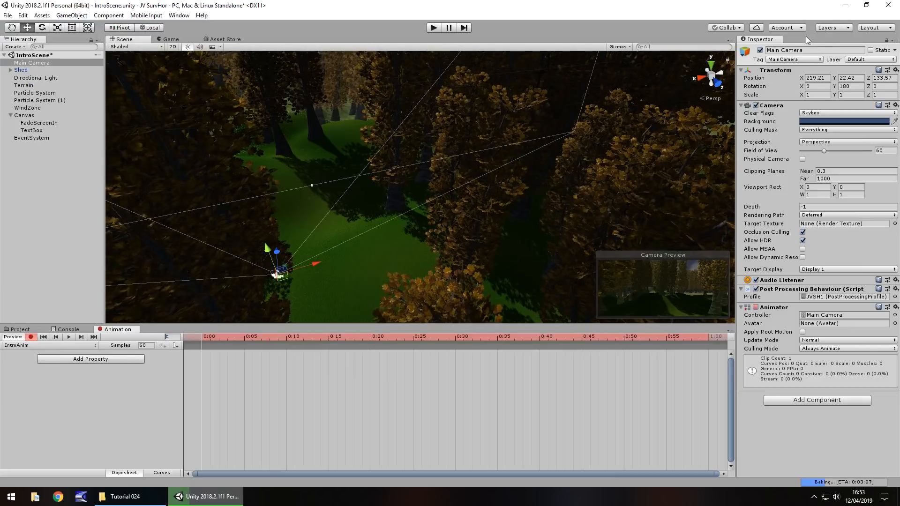
click(816, 77)
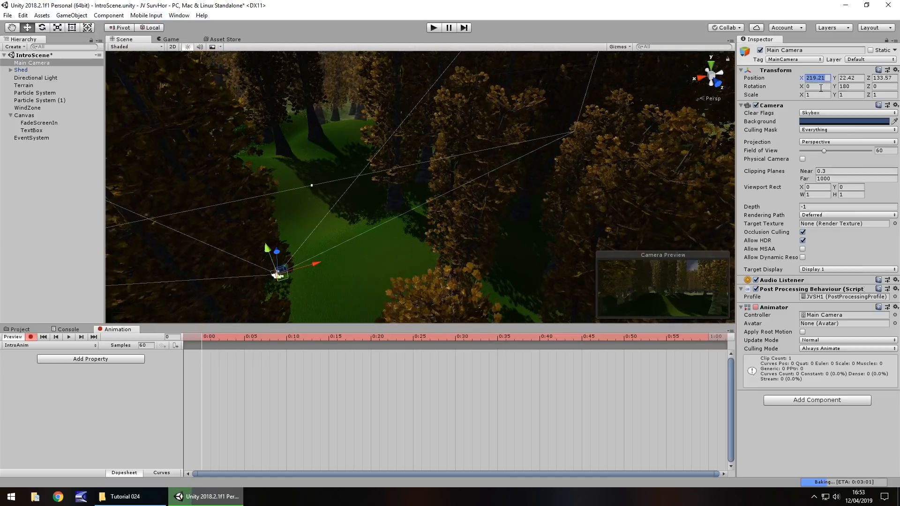
key(BackSpace)
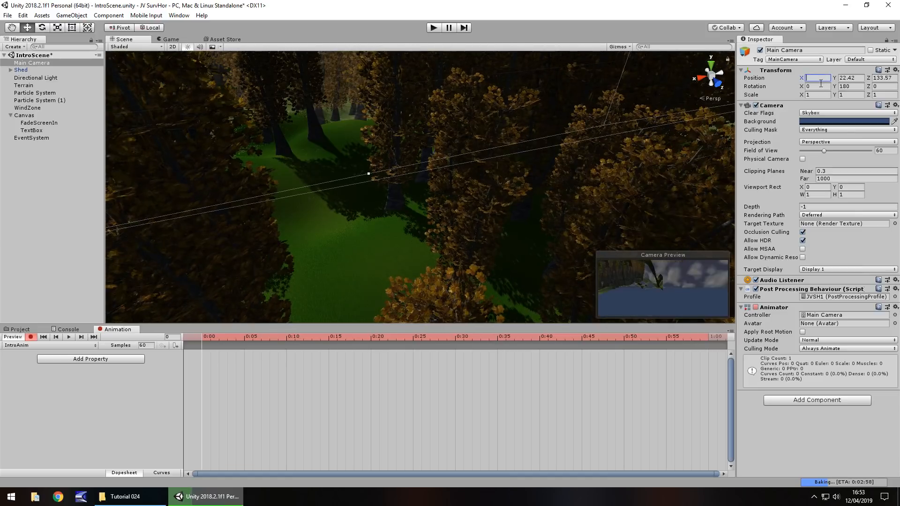
text(219.21)
click(849, 78)
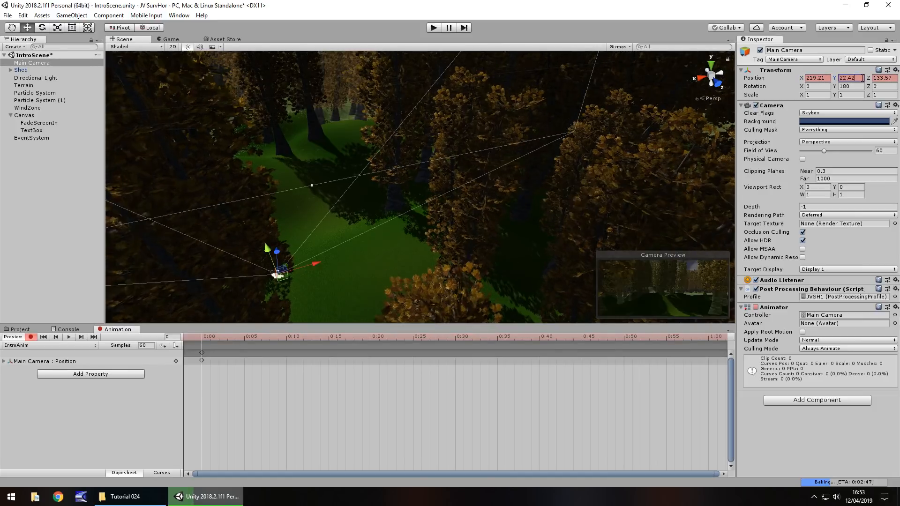
key(Tab)
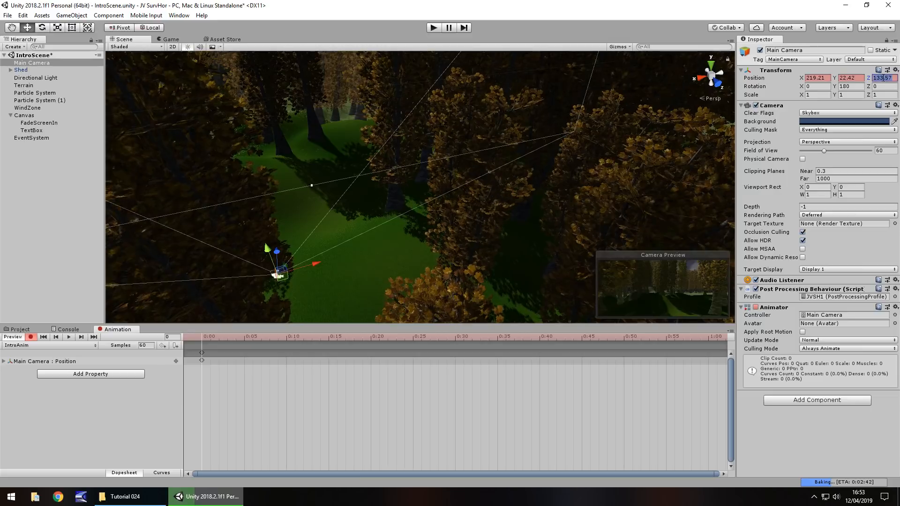
text(1)
key(ctrl+z)
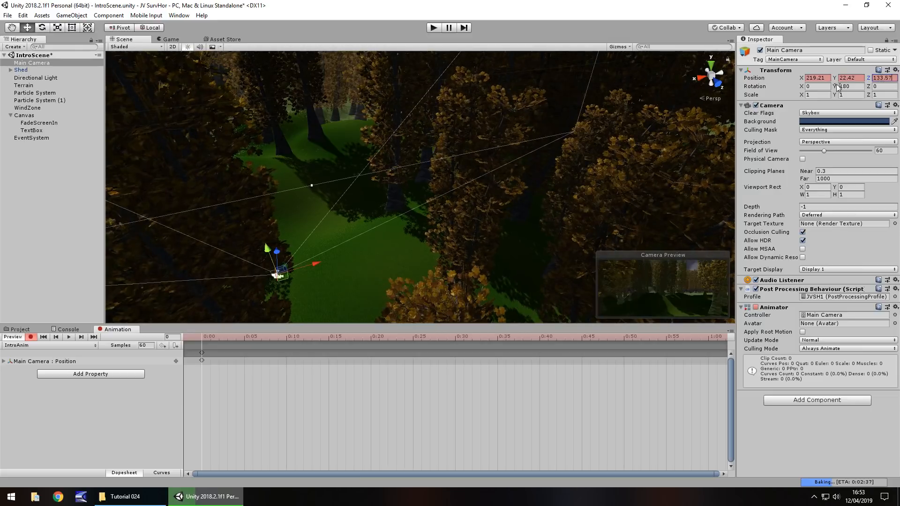
Key the camera's Rotation as 0, 180, 0 at time zero.
click(810, 86)
text(1)
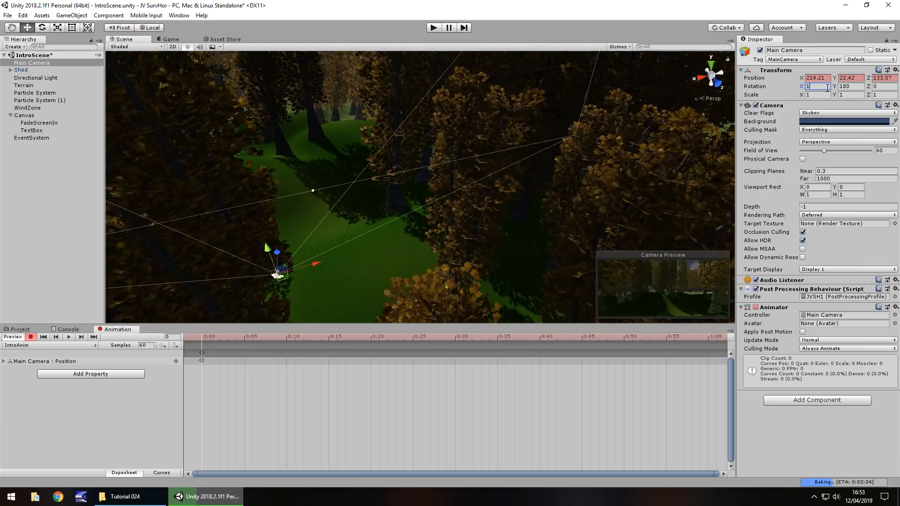
text(0)
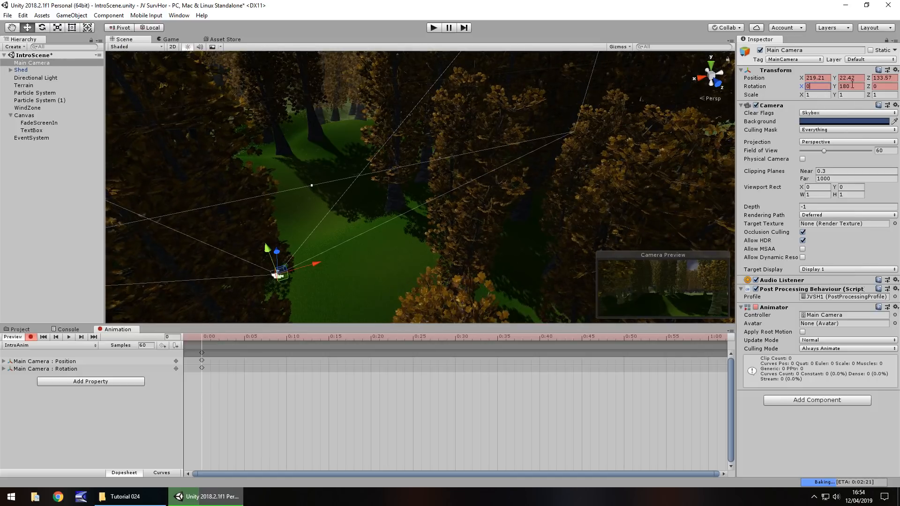
click(844, 86)
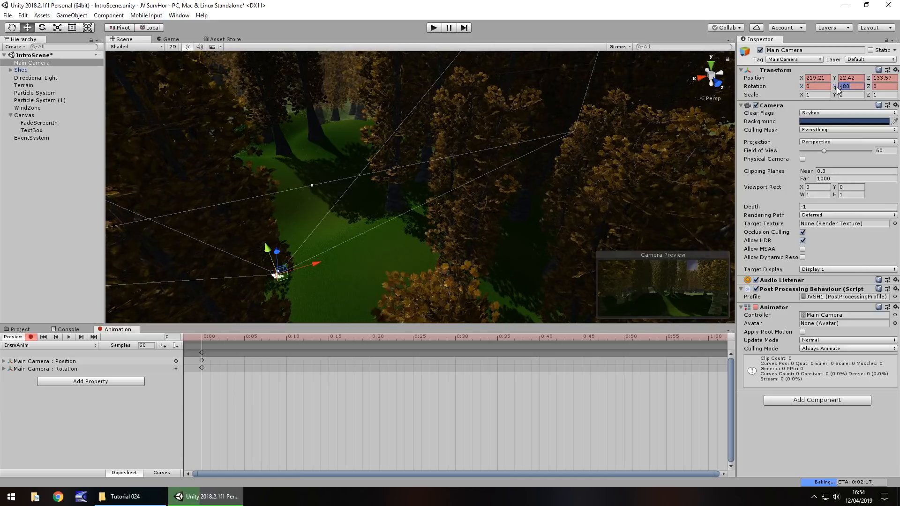
click(884, 86)
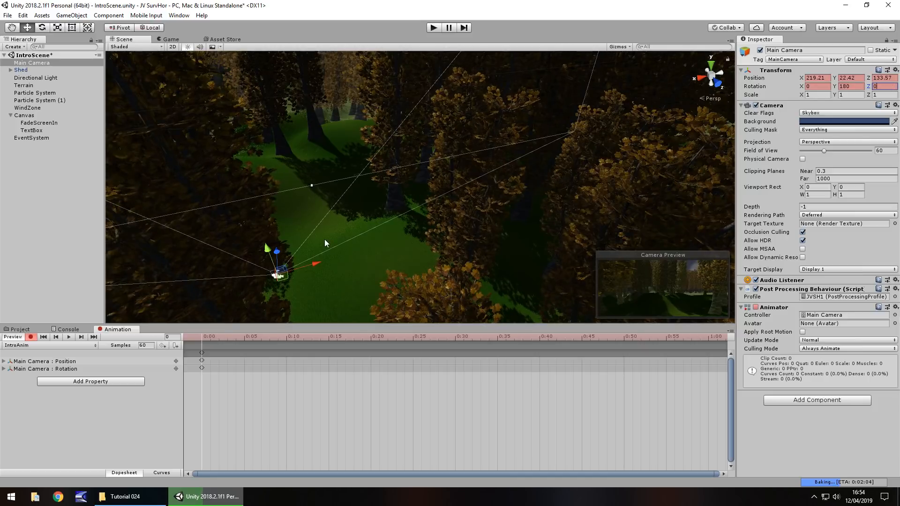
scroll(323, 244, up, 5)
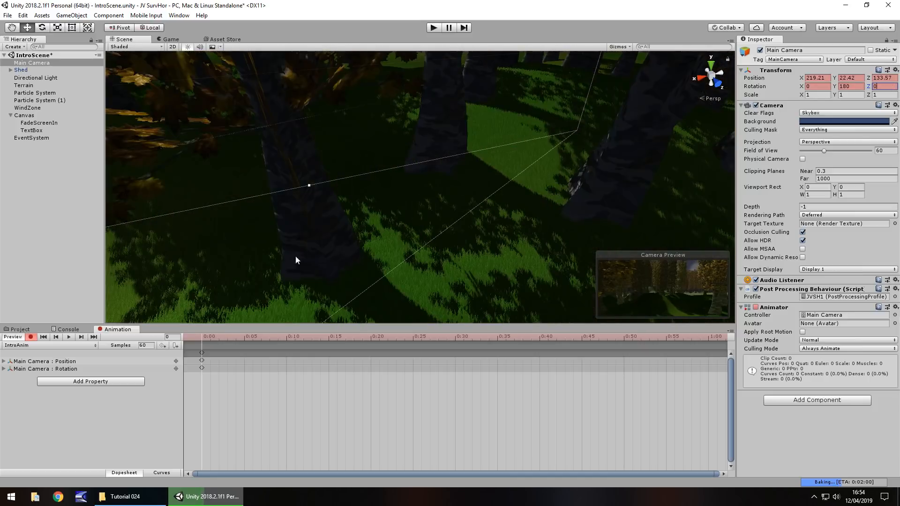
scroll(295, 255, up, 5)
scroll(267, 252, up, 3)
mouse_move(243, 248)
middle_down()
mouse_move(282, 236)
mouse_move(394, 239)
middle_up()
scroll(404, 245, up, 5)
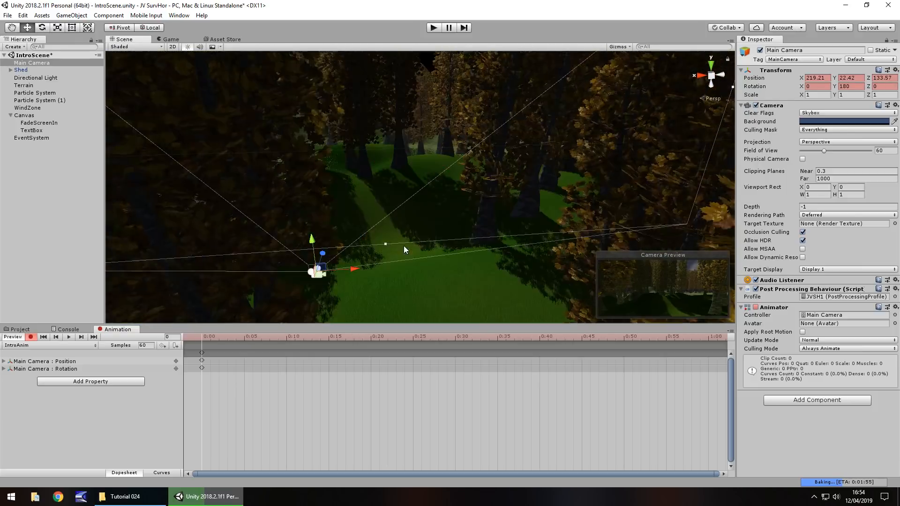
scroll(393, 246, up, 3)
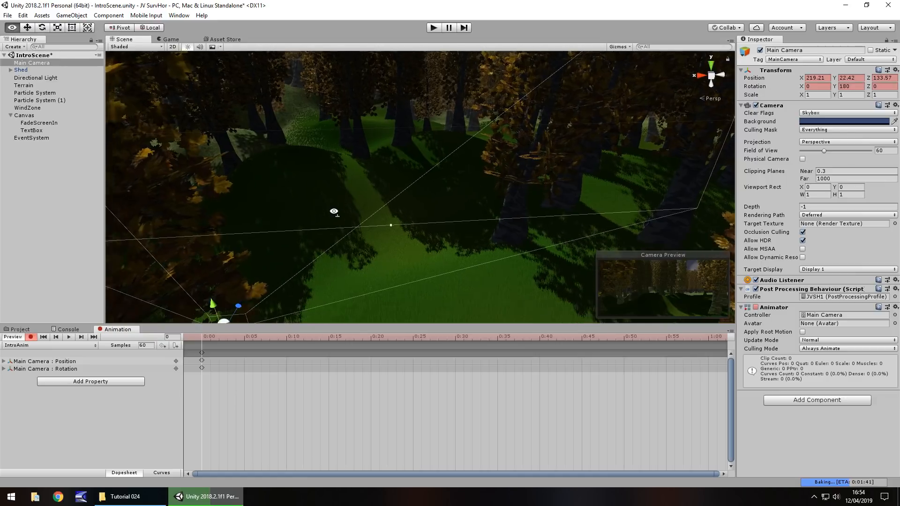
right_drag(334, 211, 332, 208)
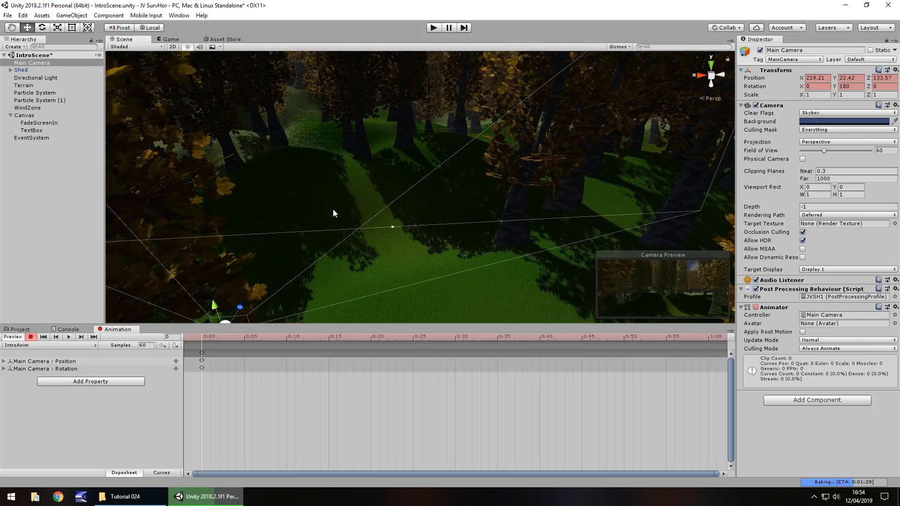
middle_drag(312, 194, 431, 177)
middle_drag(468, 83, 430, 186)
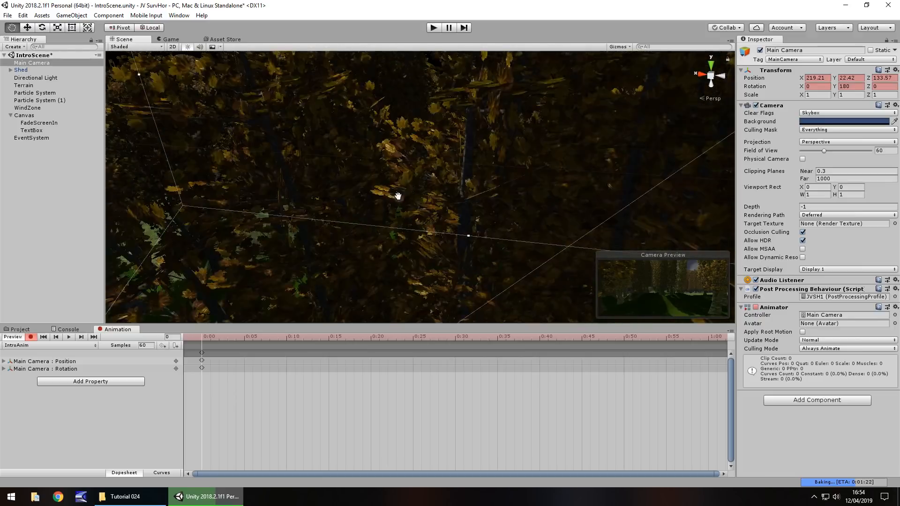
scroll(430, 185, up, 5)
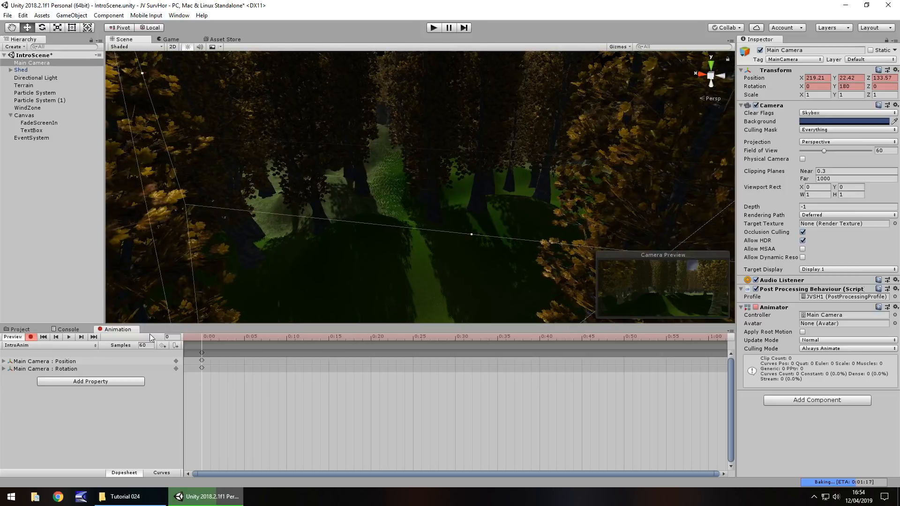
At frame 300, move the camera forward to Z 121.88 and turn it to Y 189.79.
click(169, 337)
text(300)
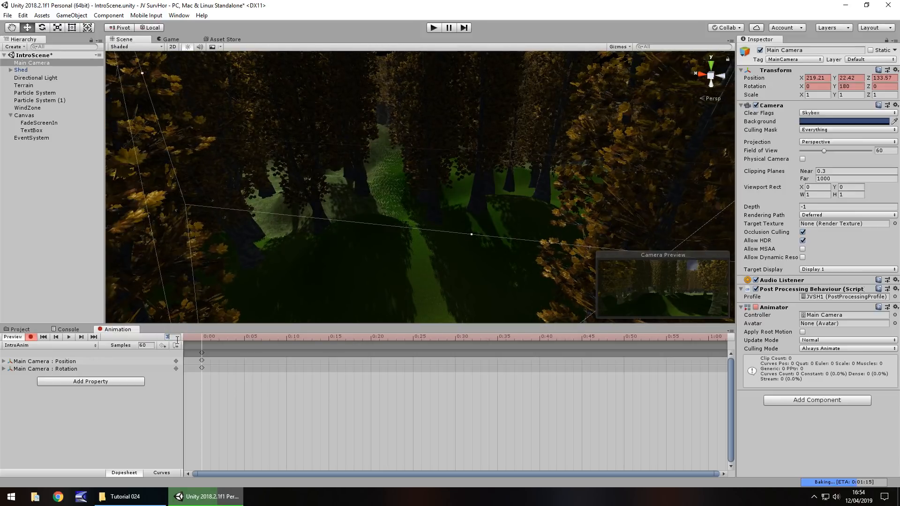
key(Return)
mouse_move(303, 271)
right_down()
mouse_move(347, 321)
mouse_move(519, 75)
mouse_move(543, 59)
right_up()
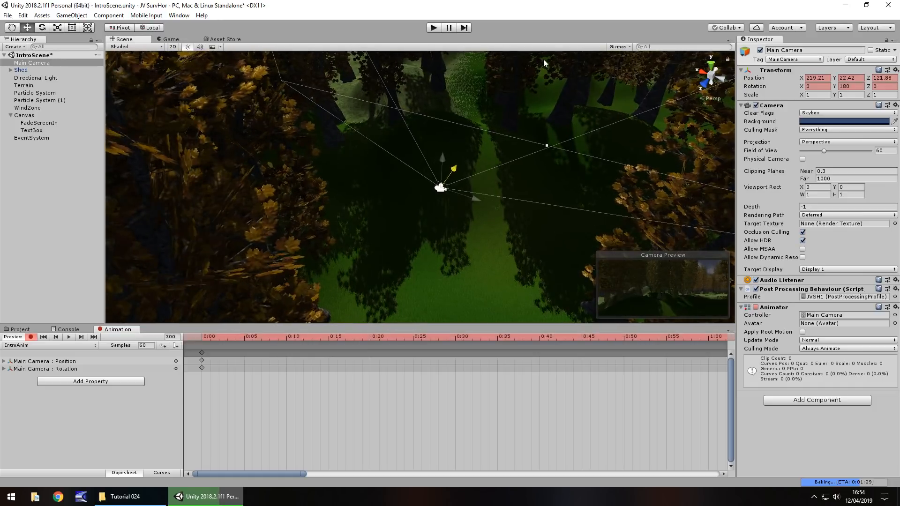
drag(869, 78, 101, 89)
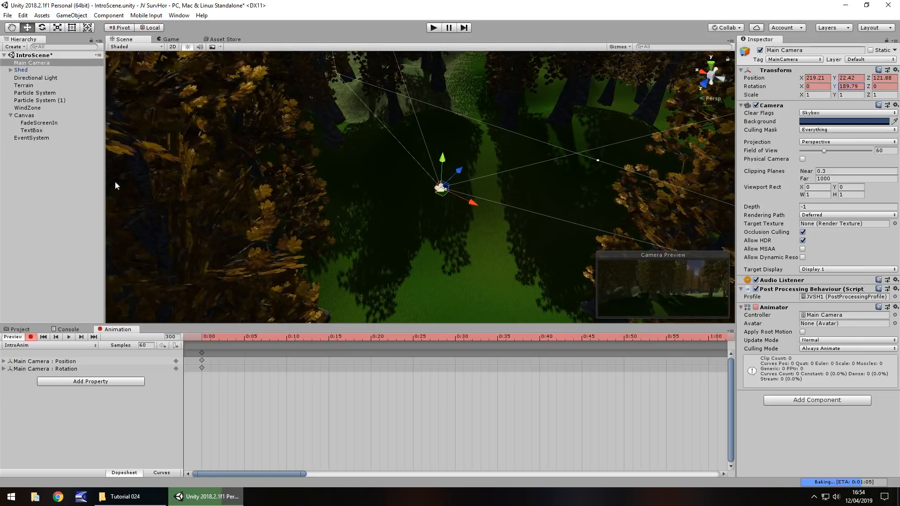
mouse_move(603, 165)
right_down()
mouse_move(531, 195)
mouse_move(566, 154)
right_up()
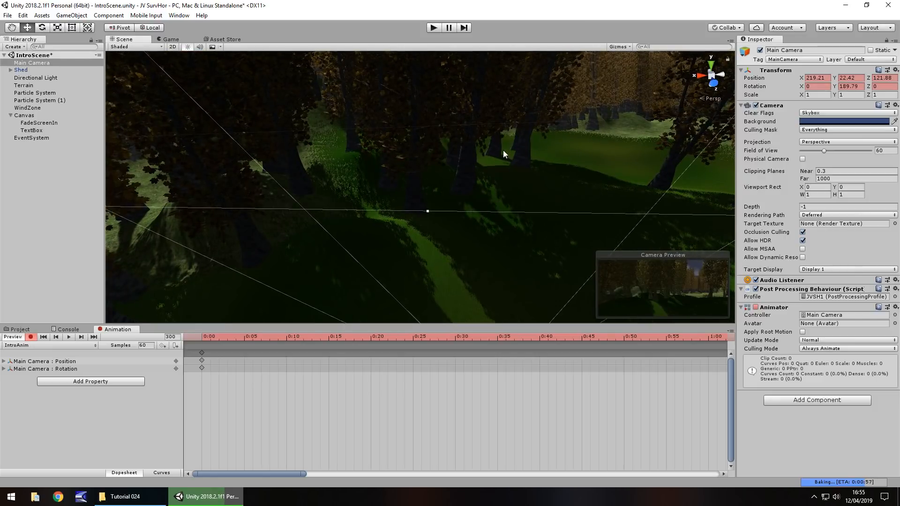
mouse_move(536, 151)
right_down()
mouse_move(592, 162)
mouse_move(540, 290)
right_up()
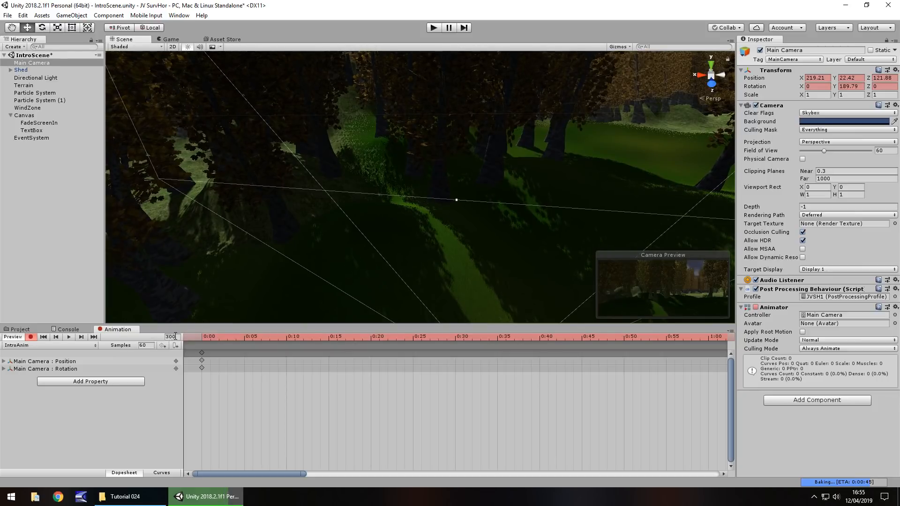
text(1200)
At frame 1200, set Rotation Y to 0 and move the camera down the path to about X 190, Z 88.6.
key(Return)
right_drag(491, 190, 512, 235)
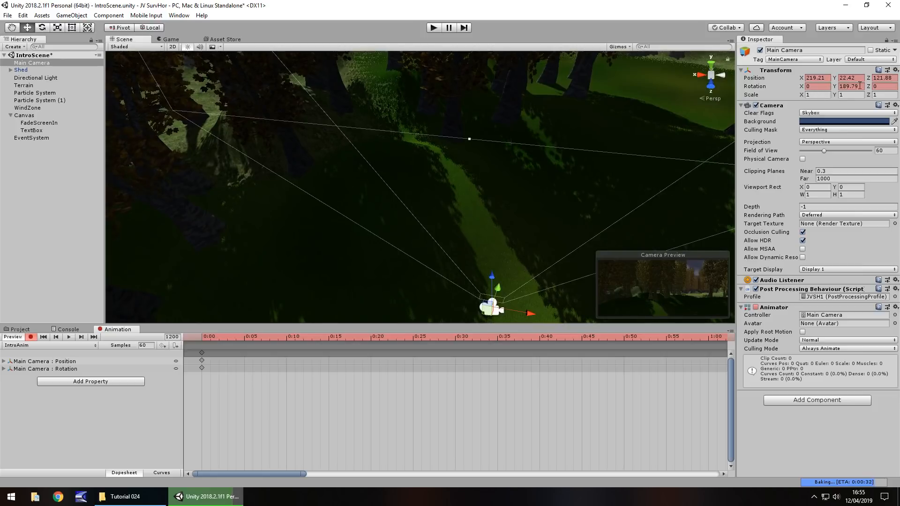
text(0)
key(Return)
right_drag(497, 204, 521, 216)
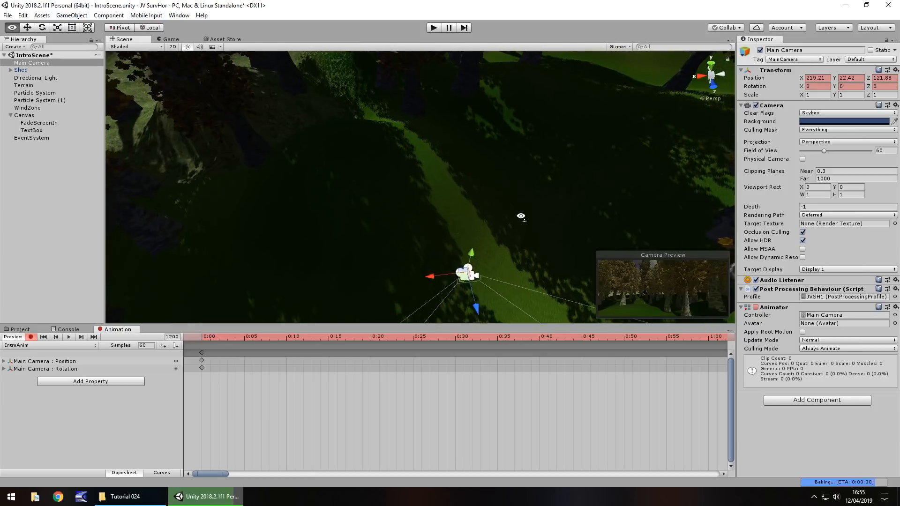
drag(468, 274, 435, 196)
right_drag(436, 195, 421, 202)
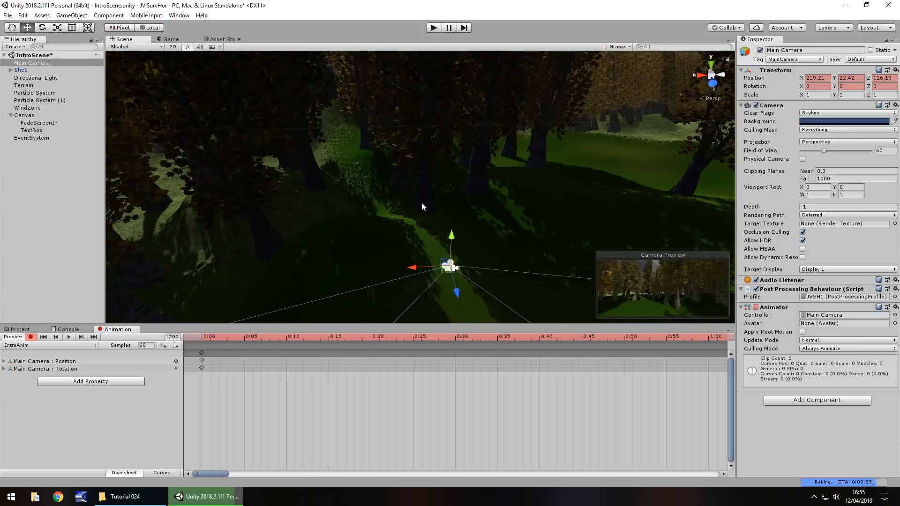
drag(415, 269, 580, 235)
right_drag(559, 186, 604, 212)
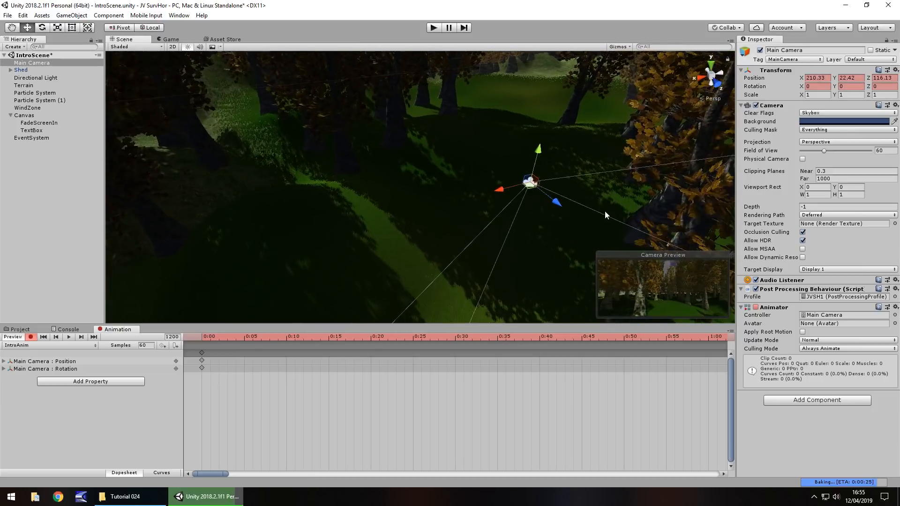
mouse_move(557, 206)
mouse_down()
mouse_move(448, 109)
mouse_move(403, 122)
mouse_move(527, 113)
mouse_move(496, 83)
mouse_up()
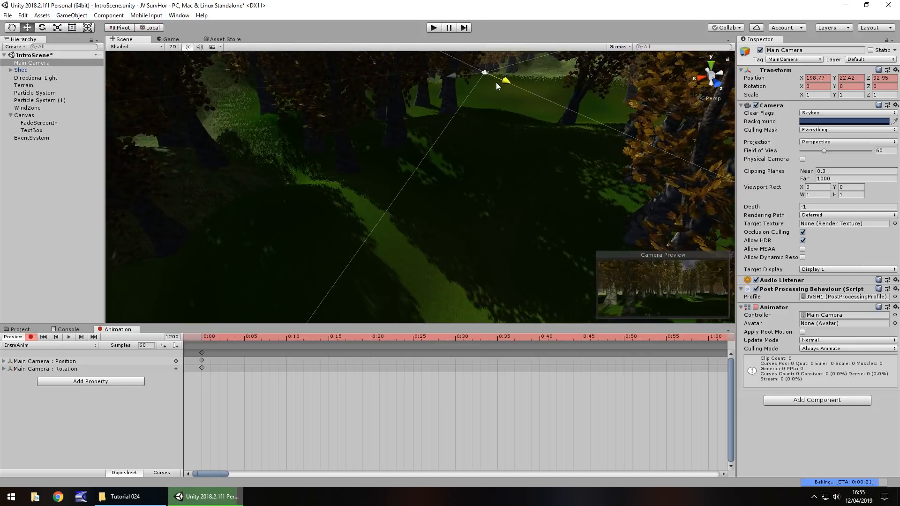
mouse_move(494, 85)
right_down()
mouse_move(505, 113)
mouse_move(500, 175)
mouse_move(466, 198)
mouse_move(432, 202)
mouse_move(415, 175)
mouse_move(369, 215)
mouse_move(330, 211)
right_up()
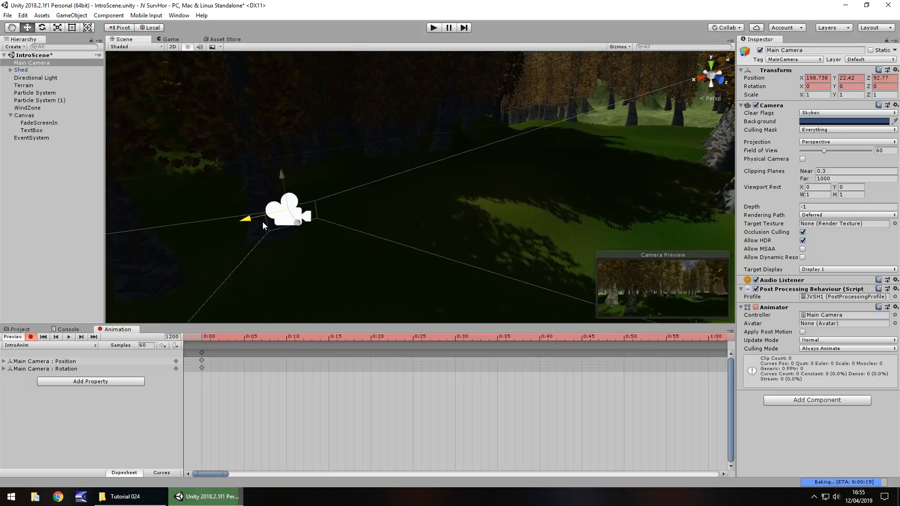
drag(238, 223, 293, 224)
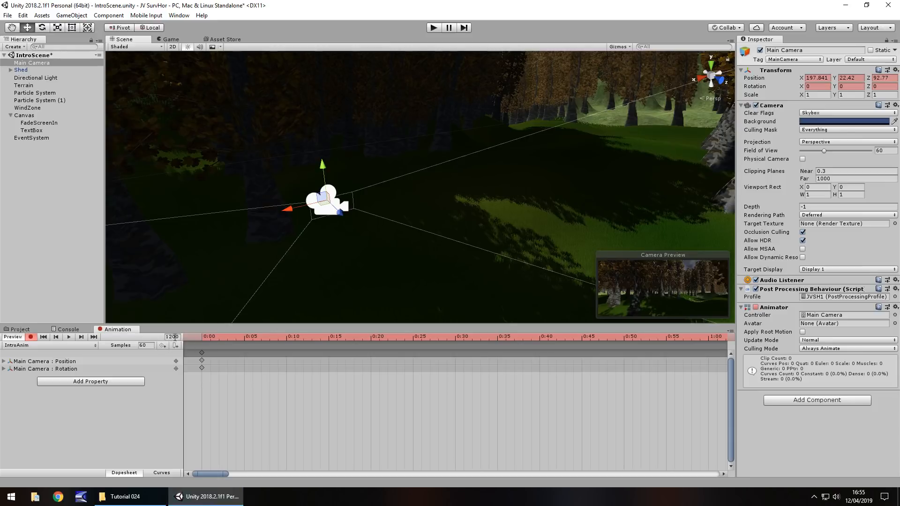
text(15)
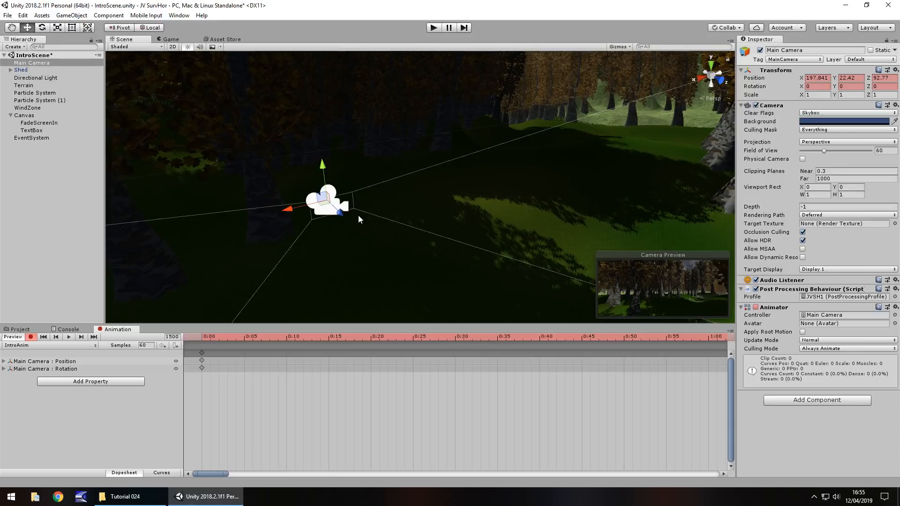
At frame 1500, turn the camera sharply left to about Y -118.5.
drag(835, 86, 696, 95)
drag(351, 191, 662, 108)
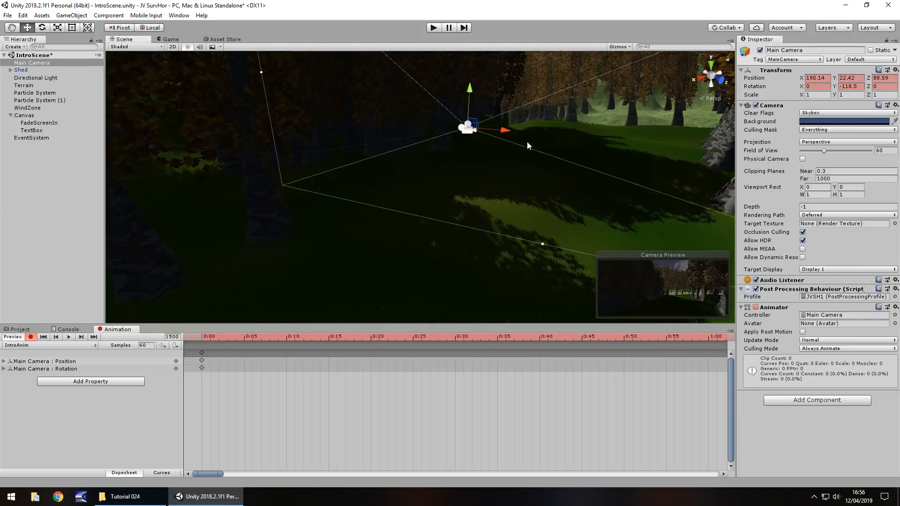
scroll(492, 156, up, 6)
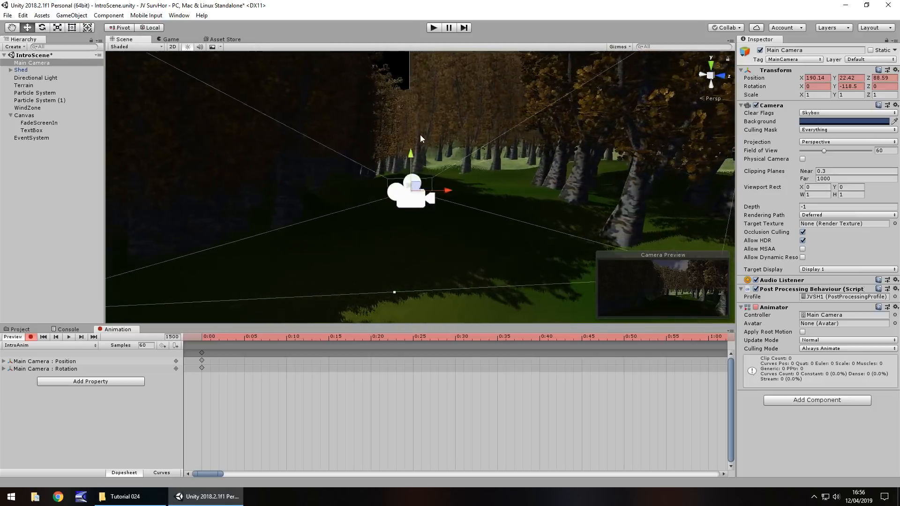
mouse_move(419, 135)
right_down()
mouse_move(599, 253)
mouse_move(424, 188)
right_up()
scroll(424, 188, down, 4)
Key frame 2000 with the Main Camera moved along X past 163 and turned to a new heading.
key(w)
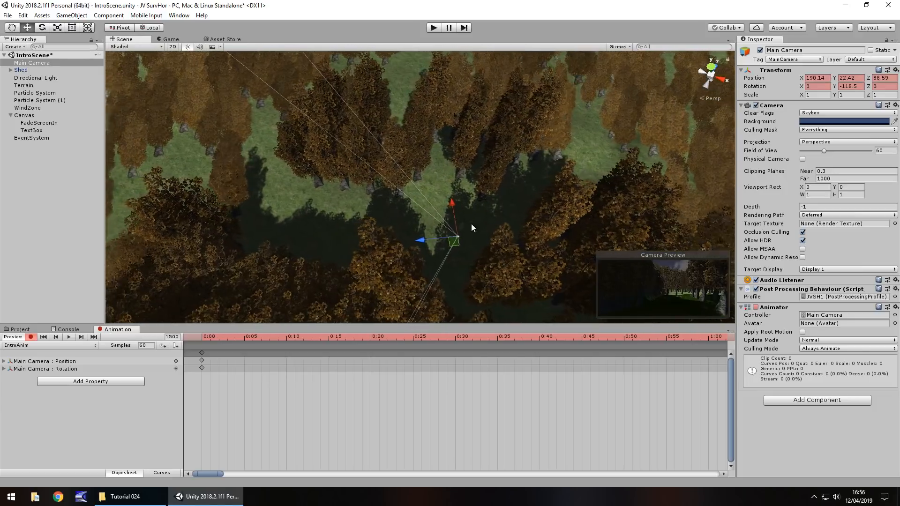
right_drag(471, 224, 392, 211)
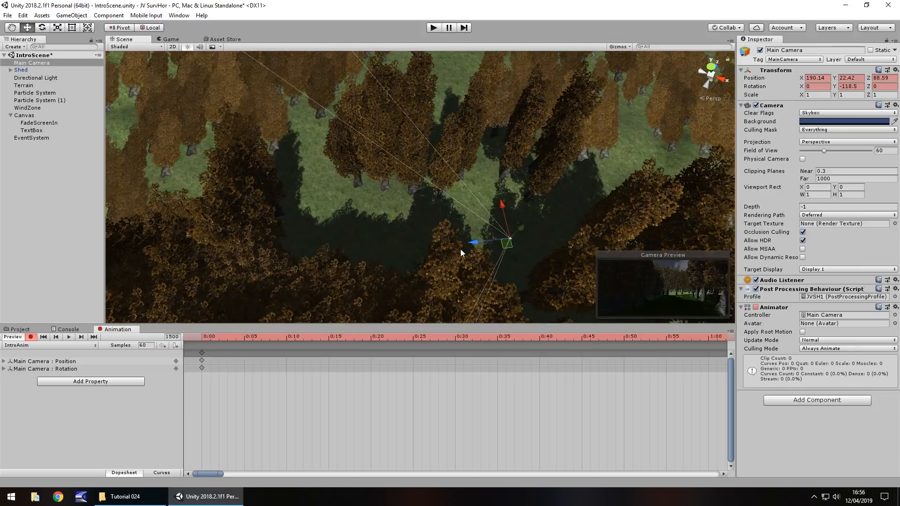
click(173, 337)
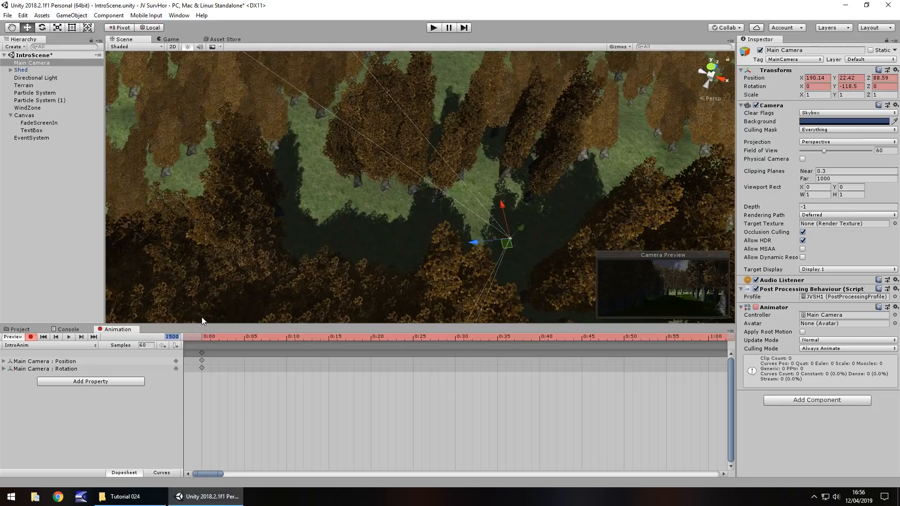
text(2000)
drag(471, 245, 328, 253)
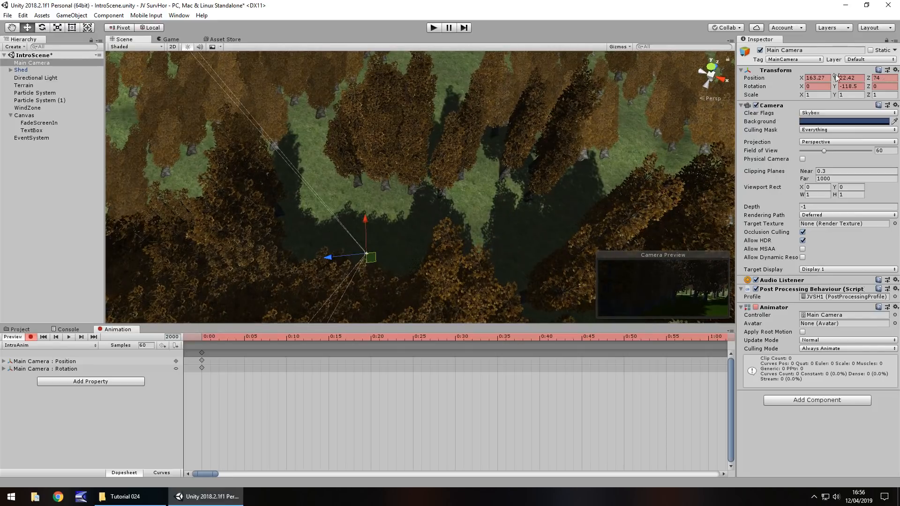
mouse_move(836, 84)
mouse_down()
mouse_move(120, 168)
mouse_move(695, 205)
mouse_up()
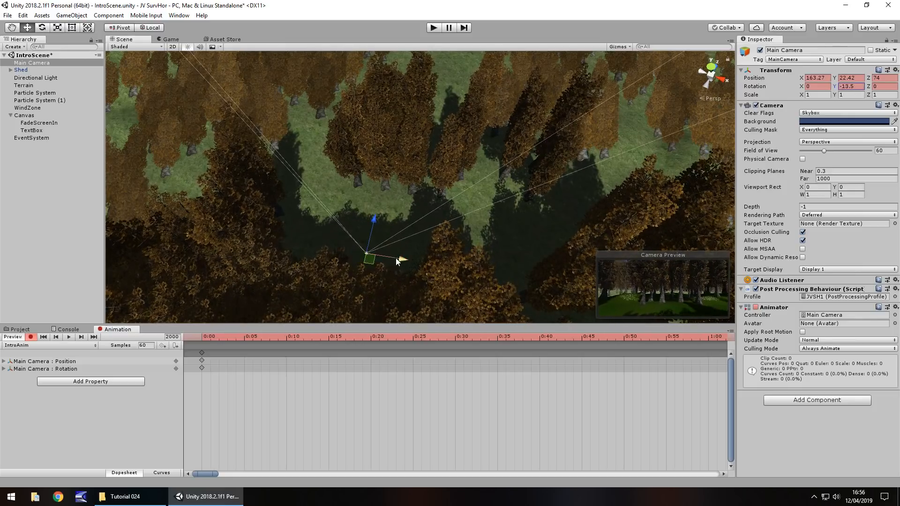
drag(401, 259, 339, 239)
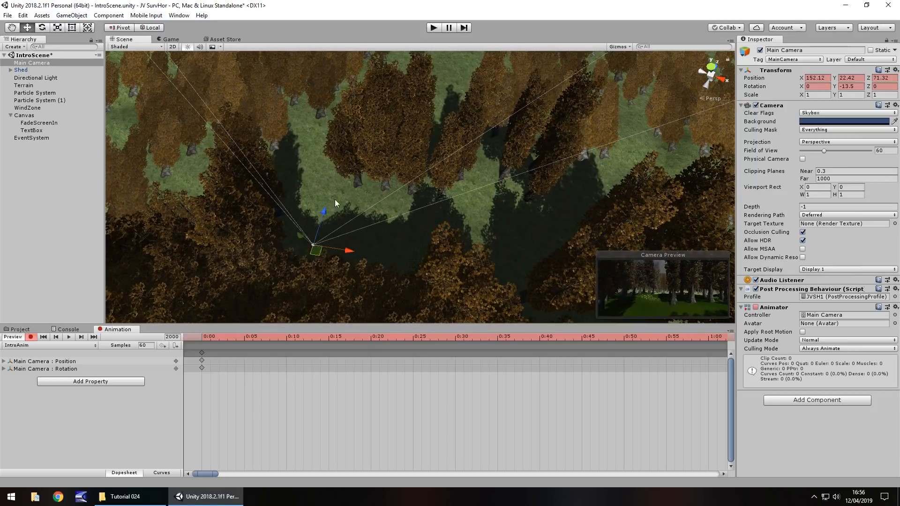
Key frame 2500 with the camera across the clearing near X 135.9, Z 94.4, turned to Y 28.8.
click(171, 337)
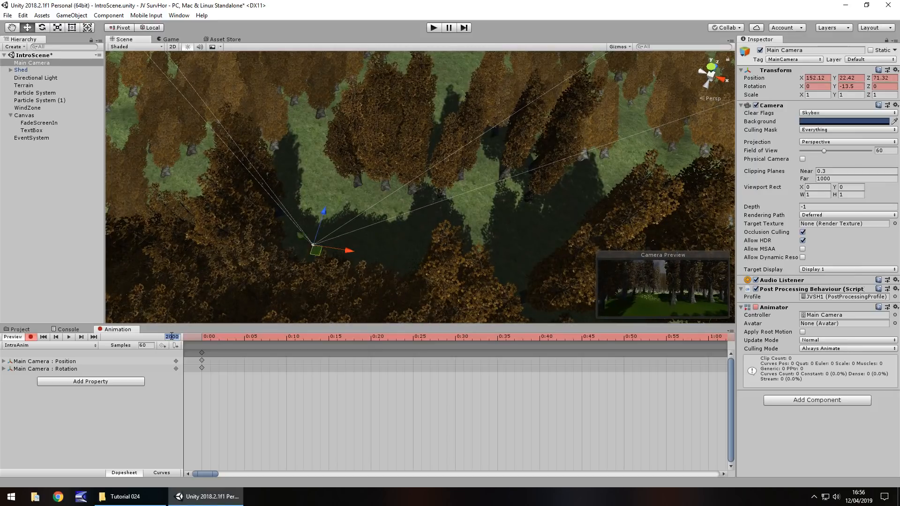
text(25)
drag(322, 211, 358, 91)
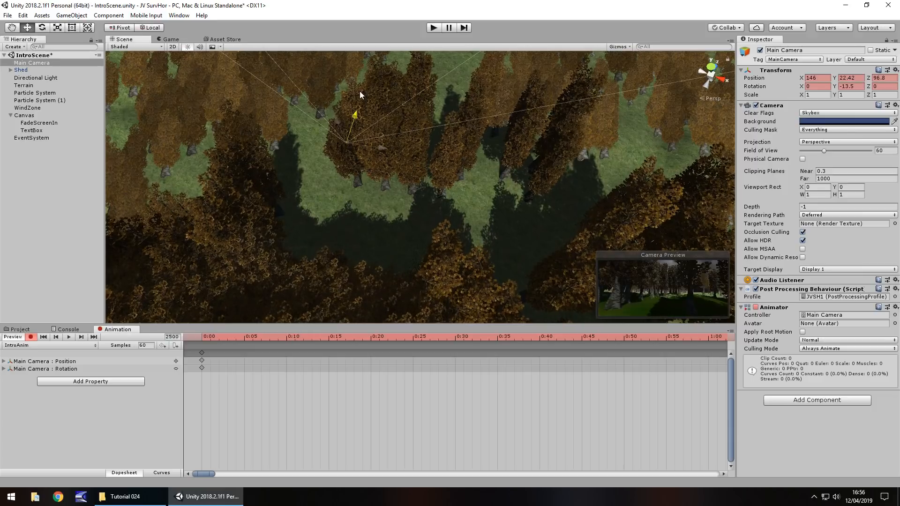
drag(358, 137, 330, 143)
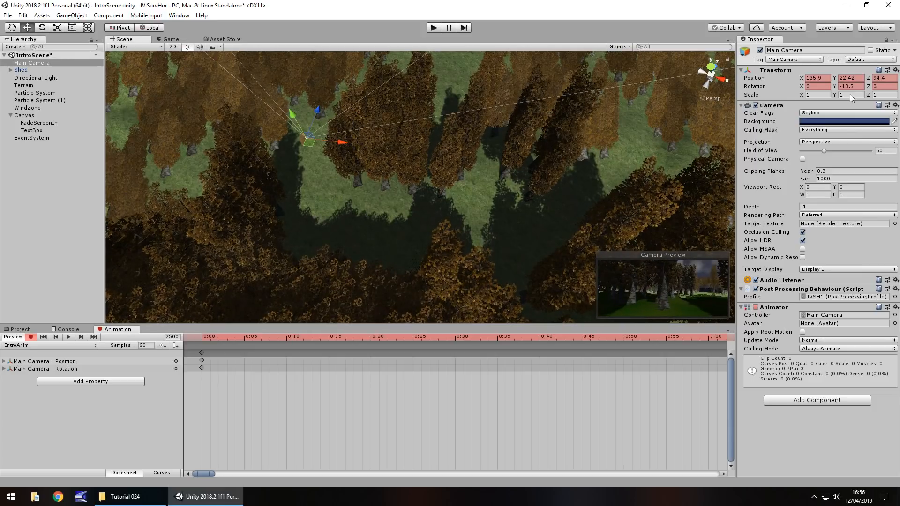
drag(834, 85, 864, 86)
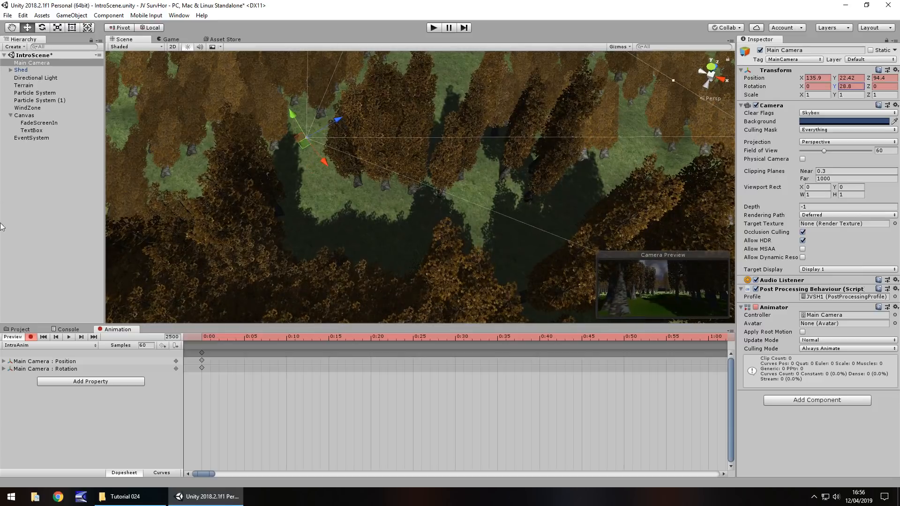
mouse_move(571, 176)
right_down()
mouse_move(289, 175)
mouse_move(379, 217)
mouse_move(418, 202)
mouse_move(359, 226)
right_up()
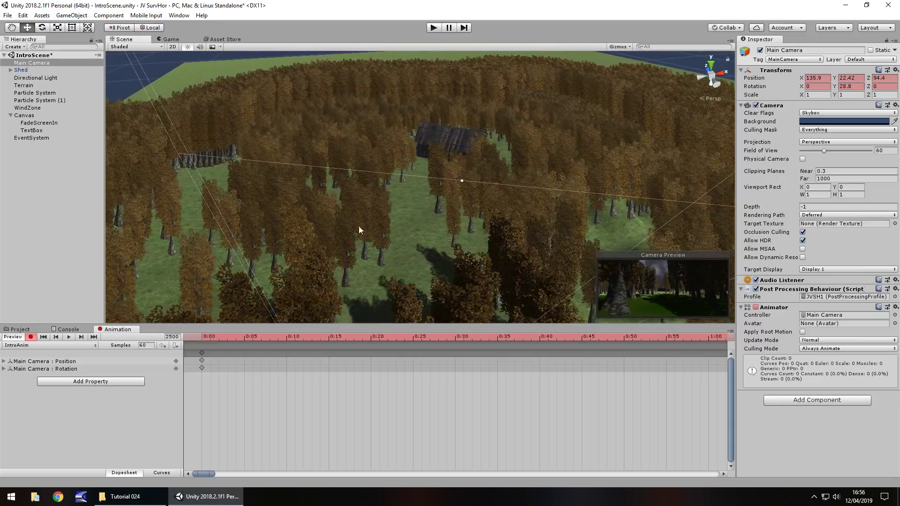
Key frame 3000 with the camera pushed forward over the forest and its Y rotation adjusted.
click(171, 337)
text(3000)
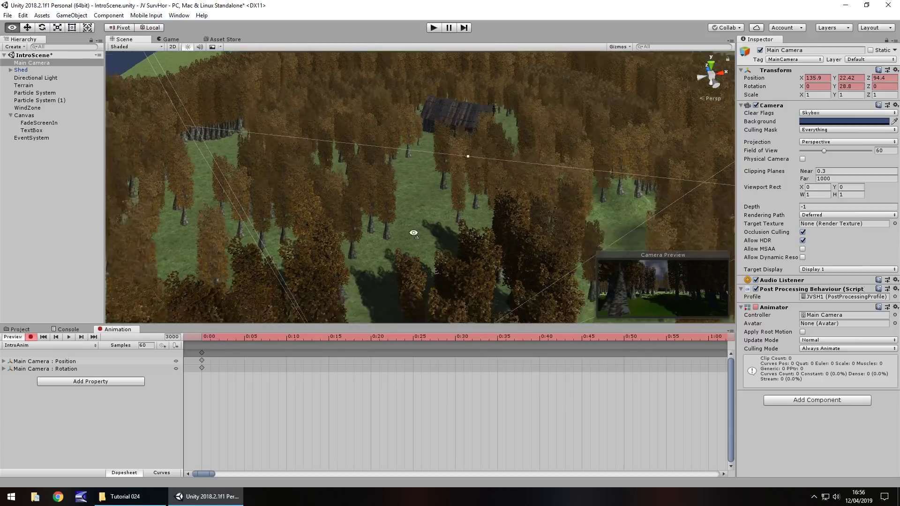
right_drag(322, 238, 411, 269)
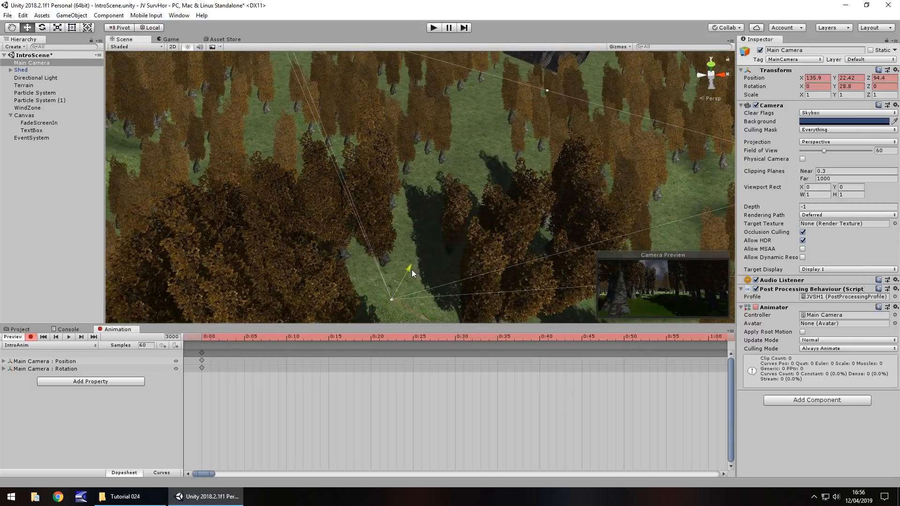
drag(410, 271, 435, 246)
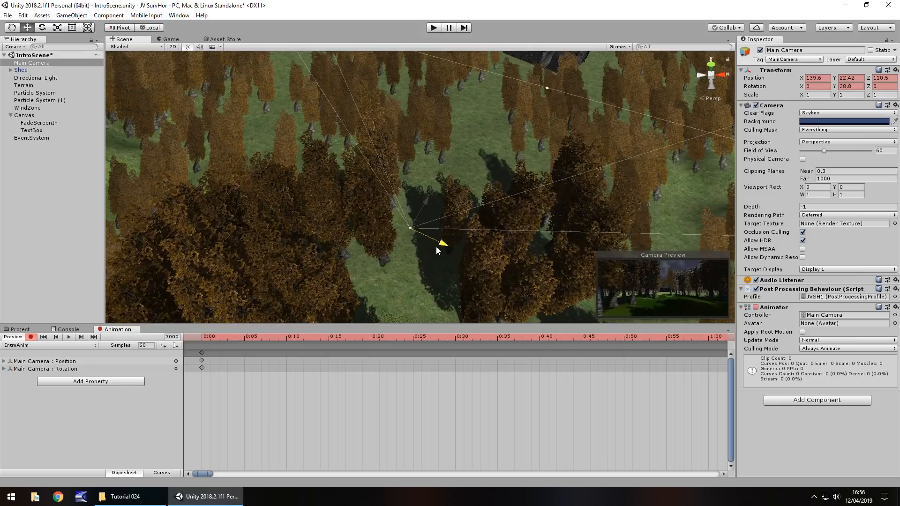
drag(428, 202, 448, 176)
click(845, 86)
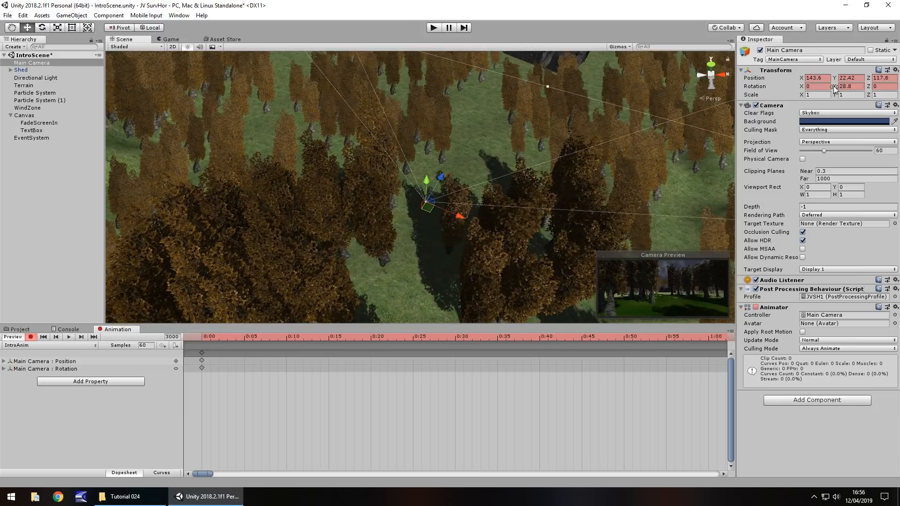
text(7-10)
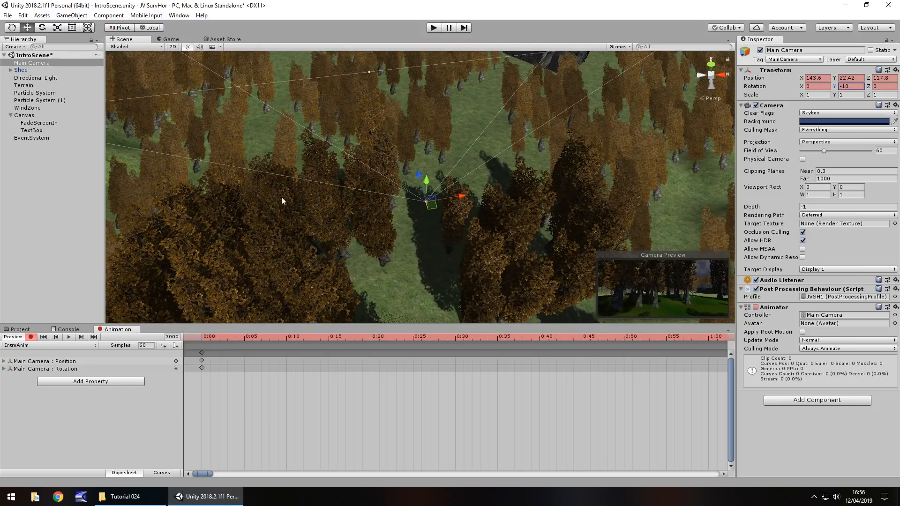
Key frame 3500 with the camera further across the forest, turned to about Y 46.8.
click(171, 337)
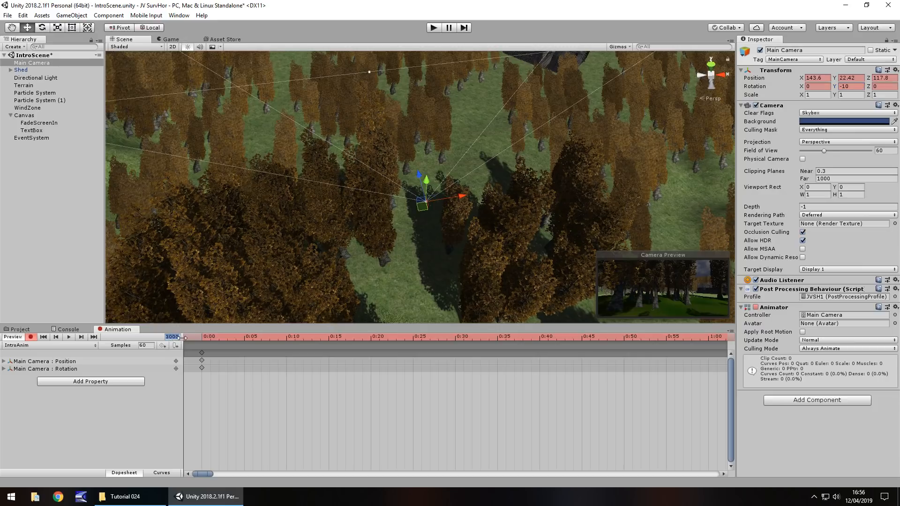
text(3500)
key(Return)
mouse_move(458, 196)
mouse_down()
mouse_move(526, 183)
mouse_move(484, 150)
mouse_up()
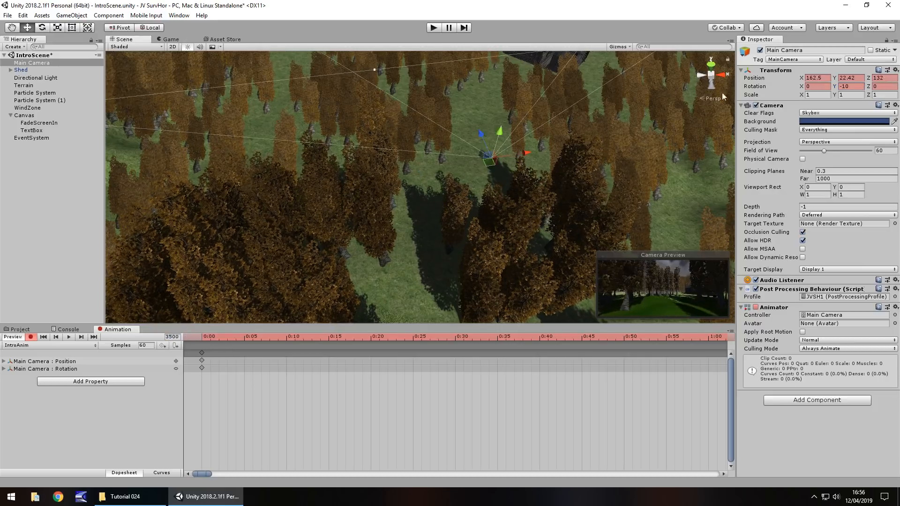
drag(835, 86, 862, 85)
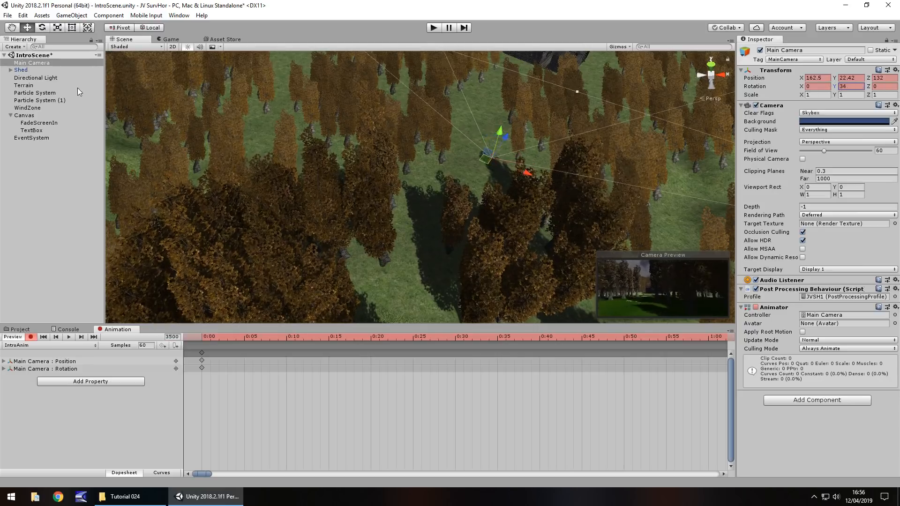
text(46.8)
Key frame 4000 with the camera advanced toward the clearing near the shed.
click(170, 337)
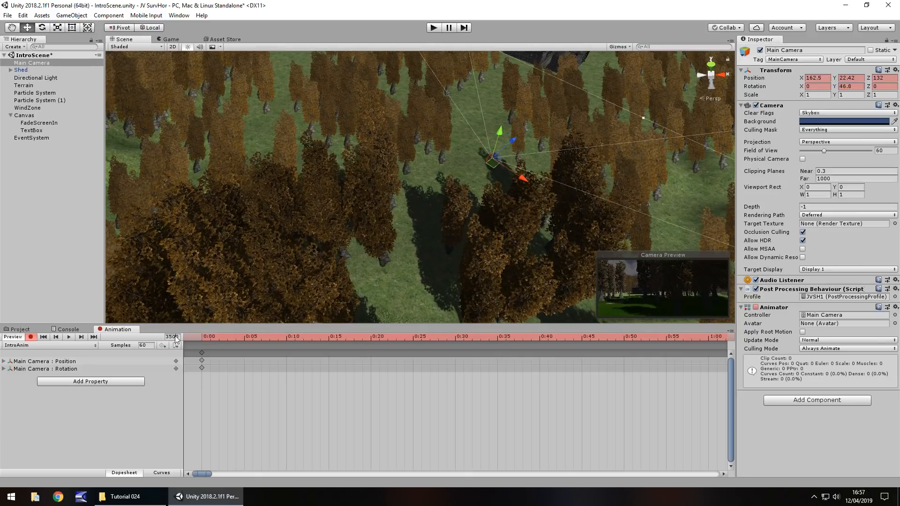
text(4000)
drag(501, 158, 470, 106)
right_drag(524, 86, 484, 176)
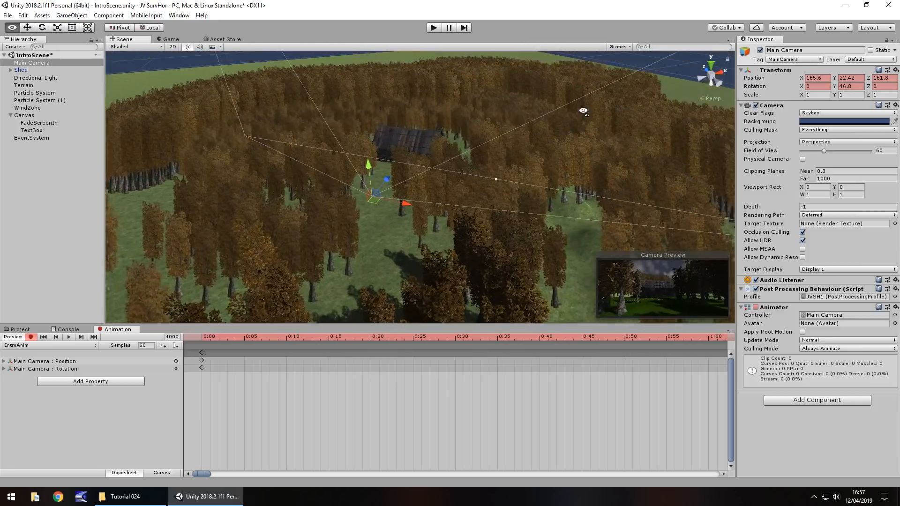
scroll(484, 175, up, 3)
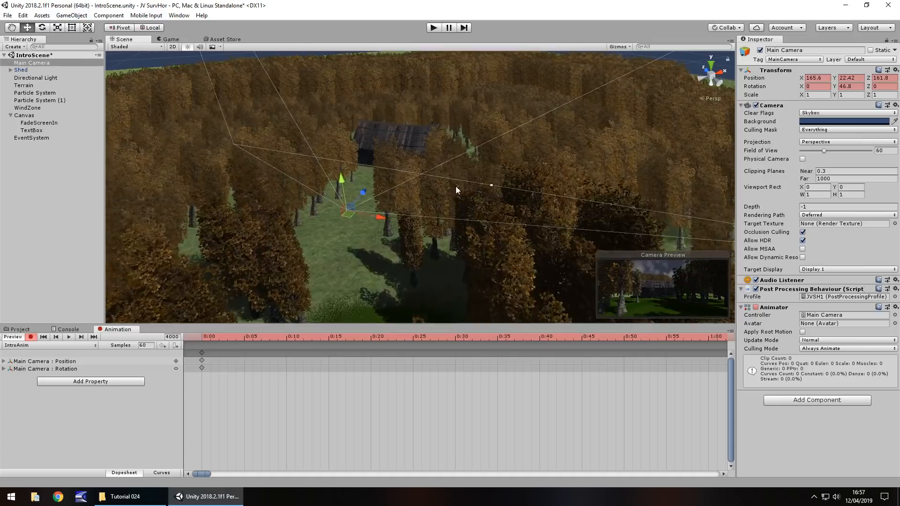
scroll(456, 187, up, 3)
scroll(394, 219, up, 2)
scroll(396, 209, up, 2)
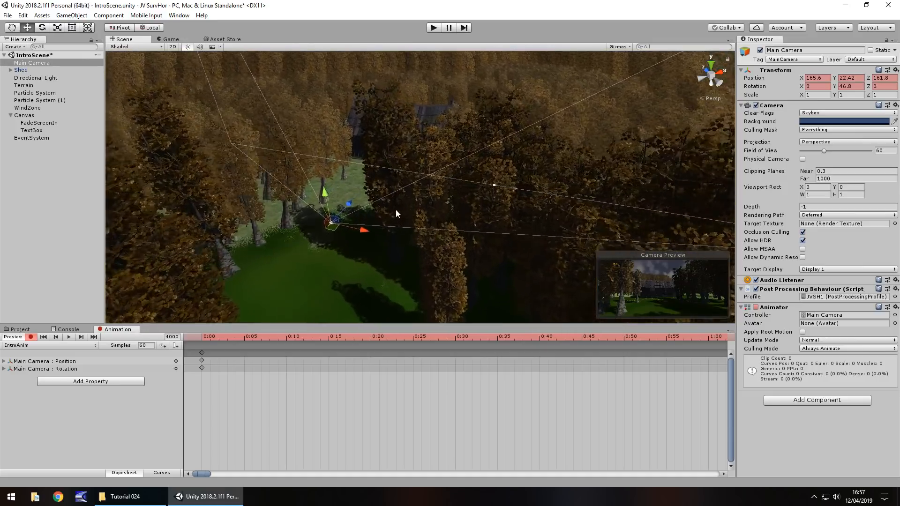
scroll(396, 209, up, 2)
scroll(396, 209, up, 2)
right_drag(396, 210, 377, 206)
scroll(380, 208, up, 5)
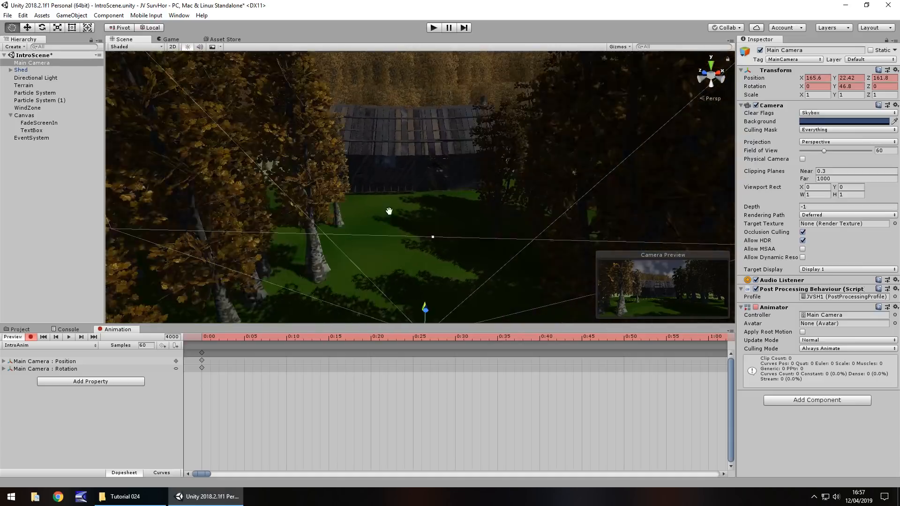
middle_drag(378, 206, 375, 205)
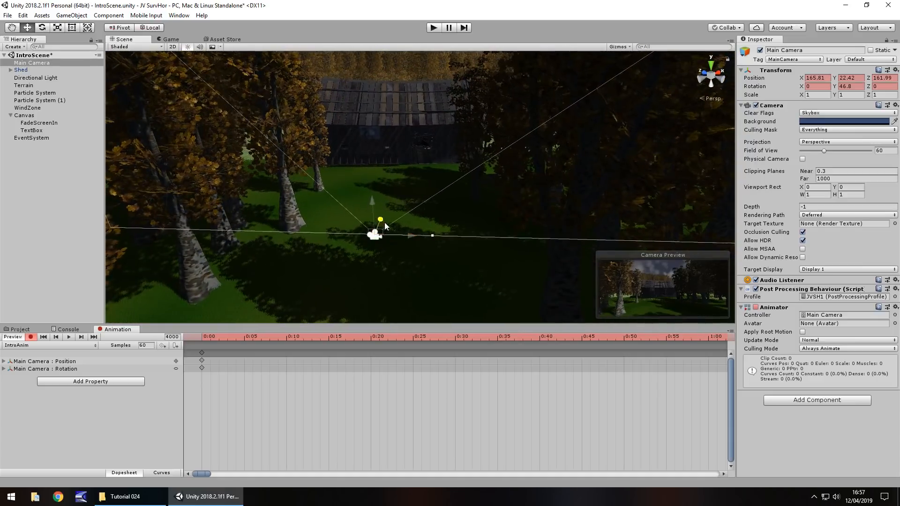
drag(381, 227, 387, 209)
right_drag(309, 243, 365, 233)
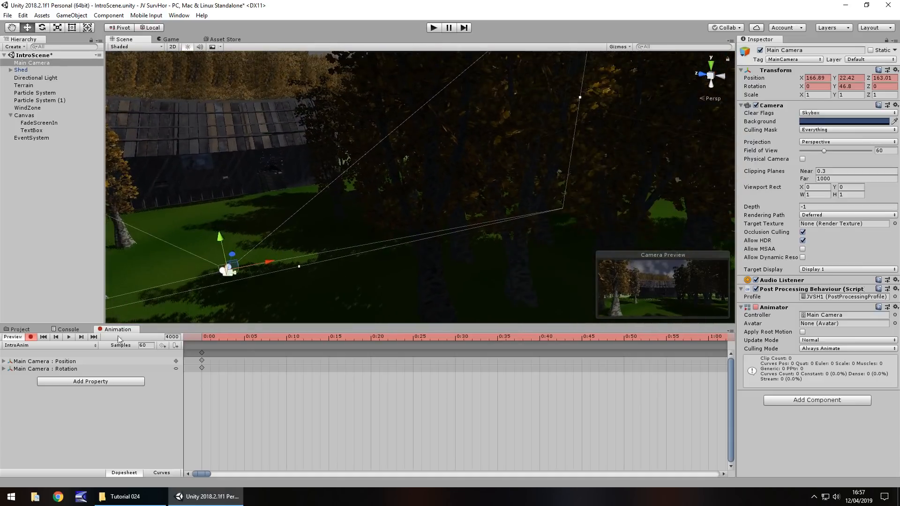
Key frame 4500 with the camera beside the shed wall near X 190.9, Z 184.2, turned to Y 37.34.
click(172, 337)
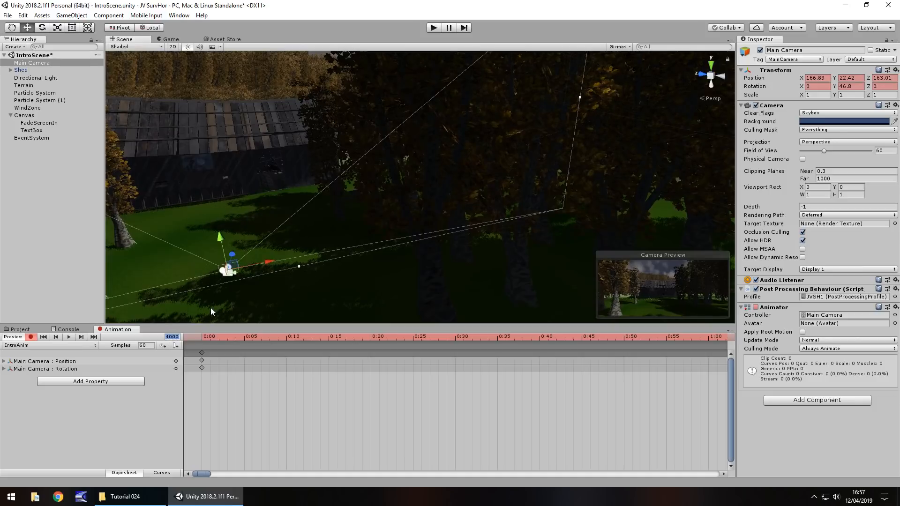
text(4500)
mouse_move(235, 250)
mouse_down()
mouse_move(326, 46)
mouse_move(235, 113)
mouse_move(257, 152)
mouse_up()
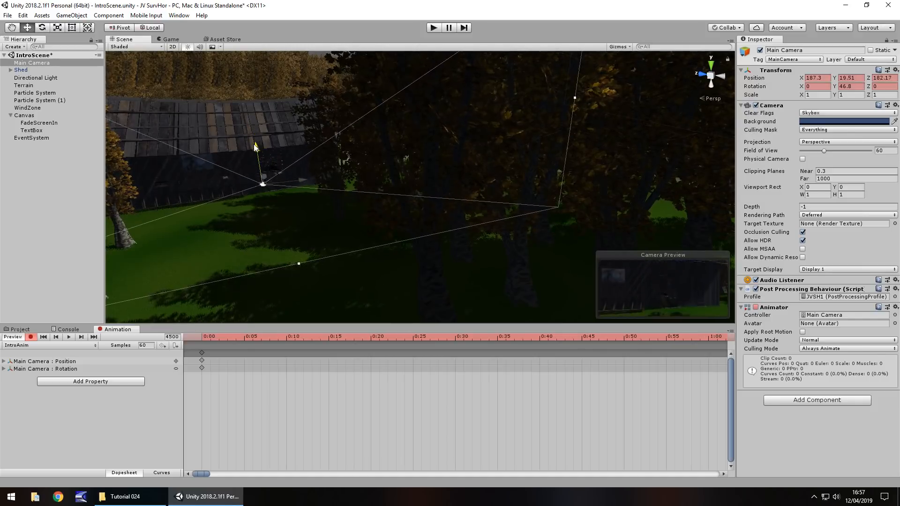
drag(309, 183, 316, 181)
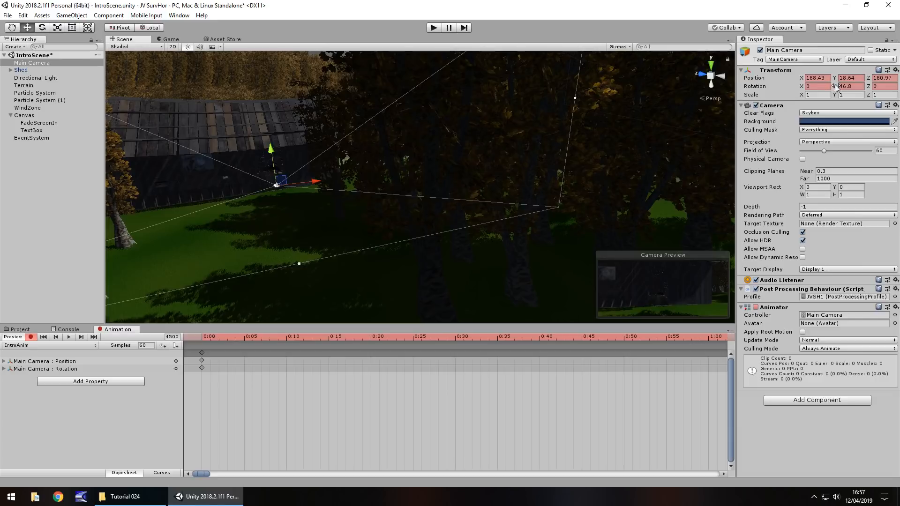
drag(834, 85, 787, 95)
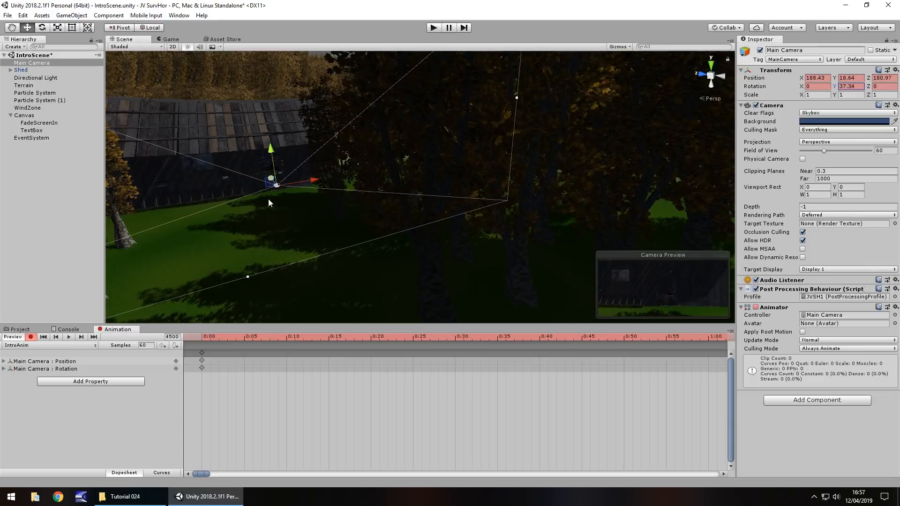
mouse_move(268, 203)
right_down()
mouse_move(274, 238)
mouse_move(366, 263)
right_up()
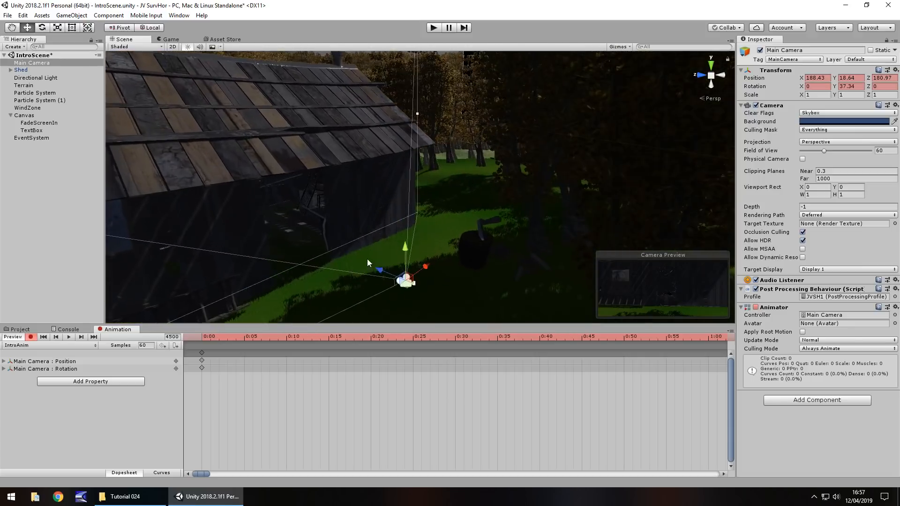
drag(378, 269, 302, 270)
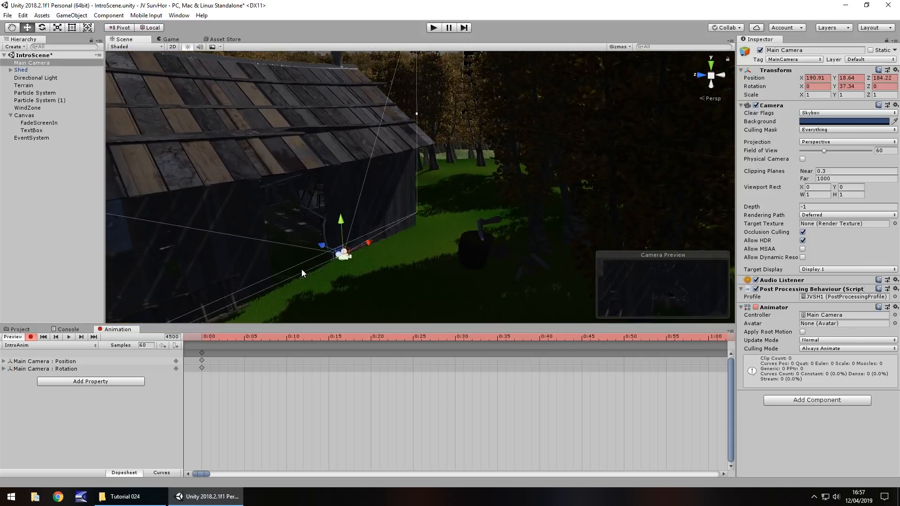
Key a later frame with the camera moved along the shed to its corner, facing into it.
double_click(171, 337)
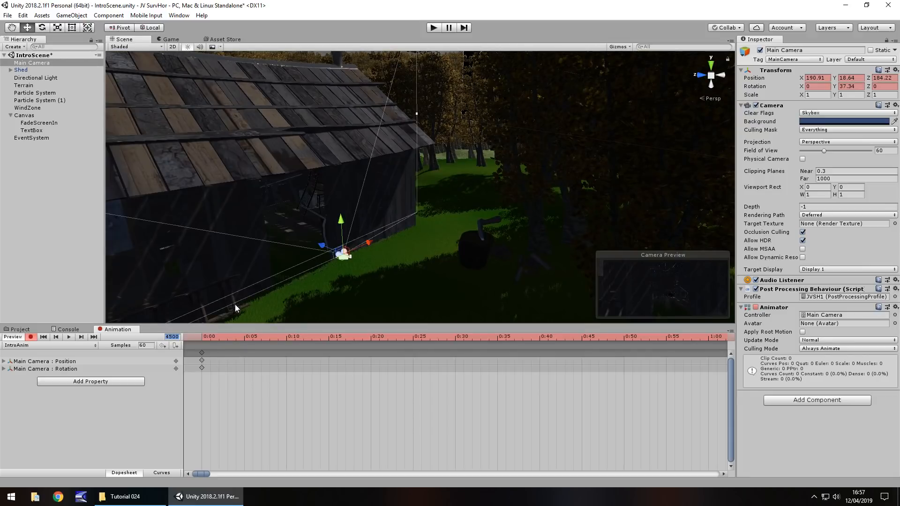
text(5500)
drag(322, 250, 169, 220)
drag(169, 217, 130, 214)
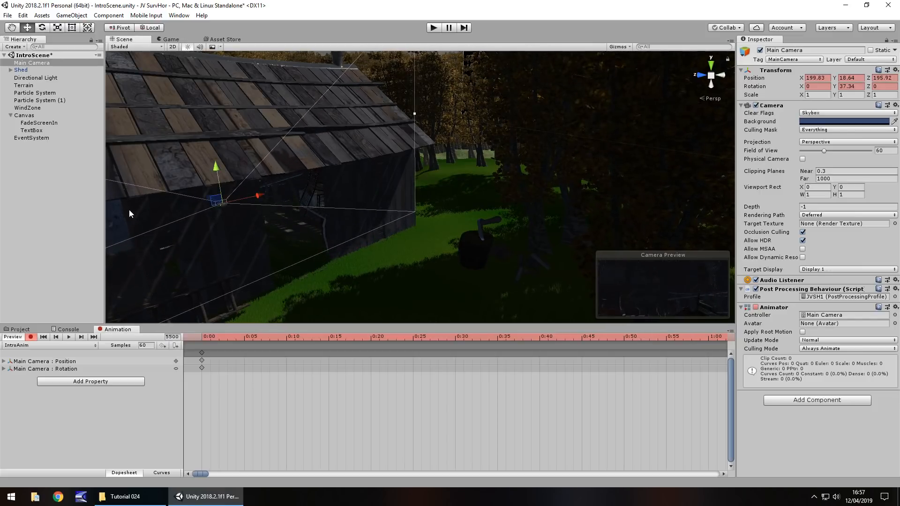
drag(835, 86, 621, 88)
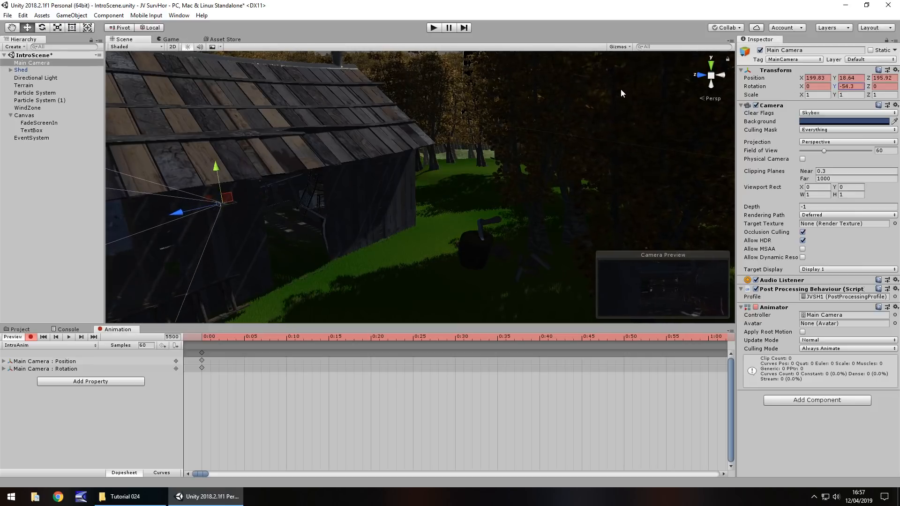
Key frame 6600 with the camera at the shed turned round to Y rotation -241.3.
click(172, 337)
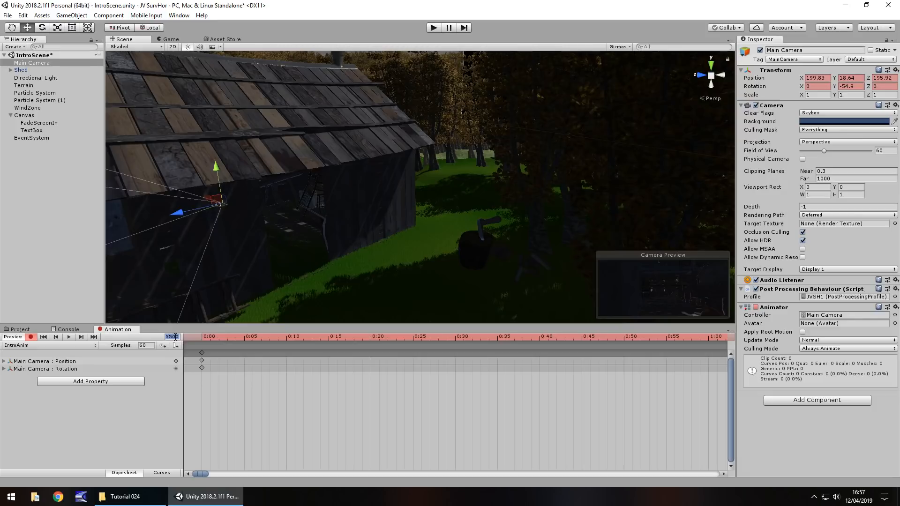
text(6000)
mouse_move(211, 200)
mouse_down()
mouse_move(53, 232)
mouse_move(58, 239)
mouse_up()
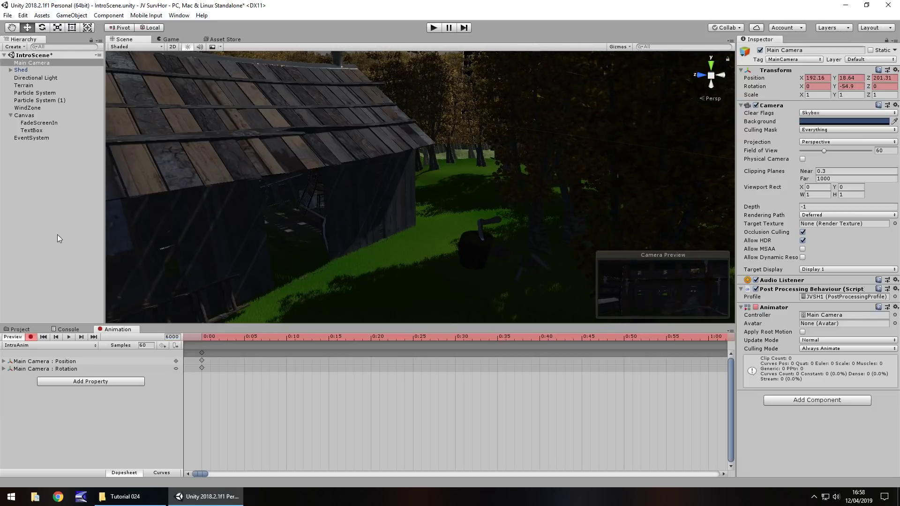
click(171, 336)
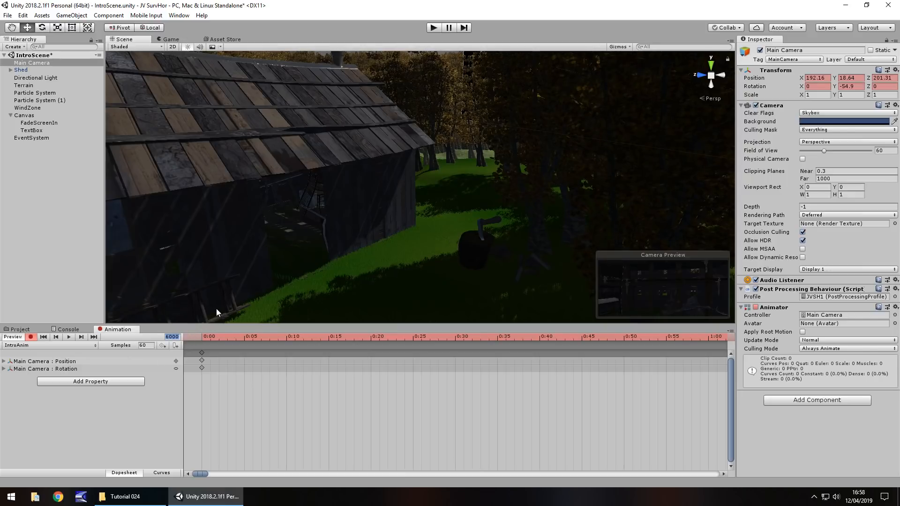
text(6600)
drag(198, 473, 700, 475)
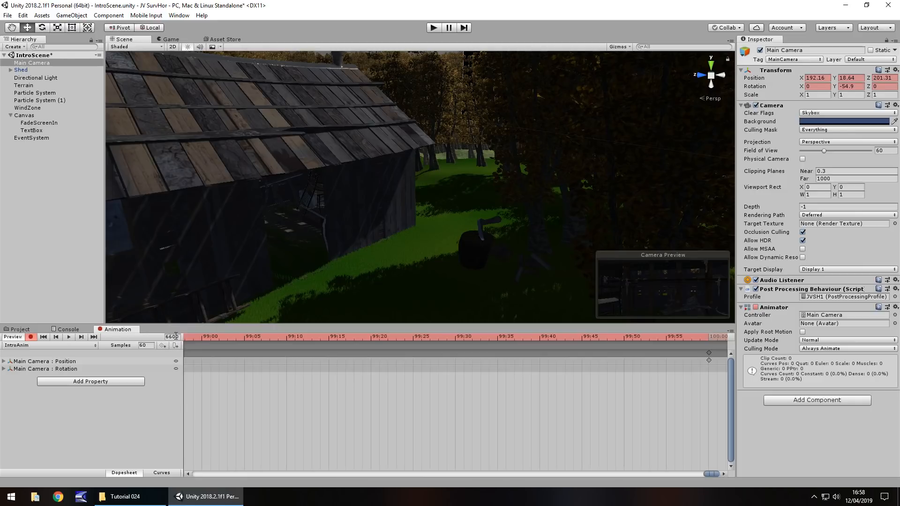
alt+drag(377, 197, 287, 218)
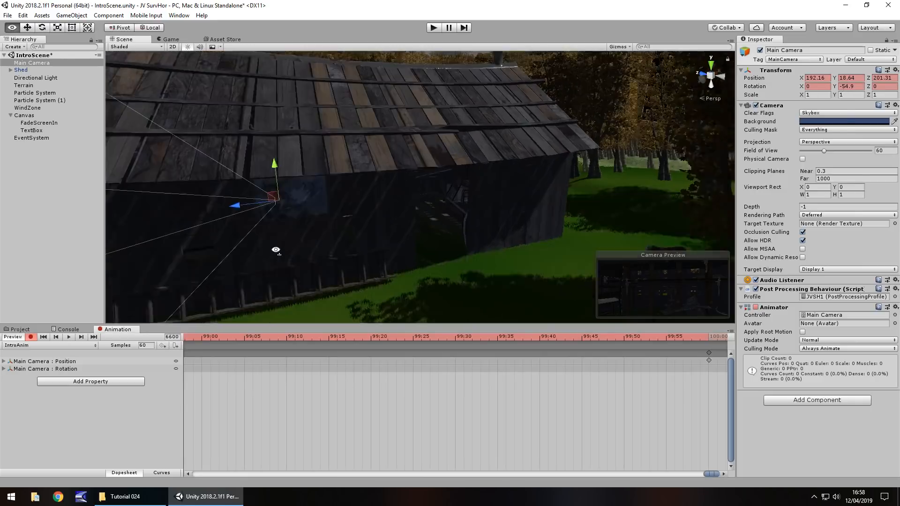
drag(835, 86, 356, 85)
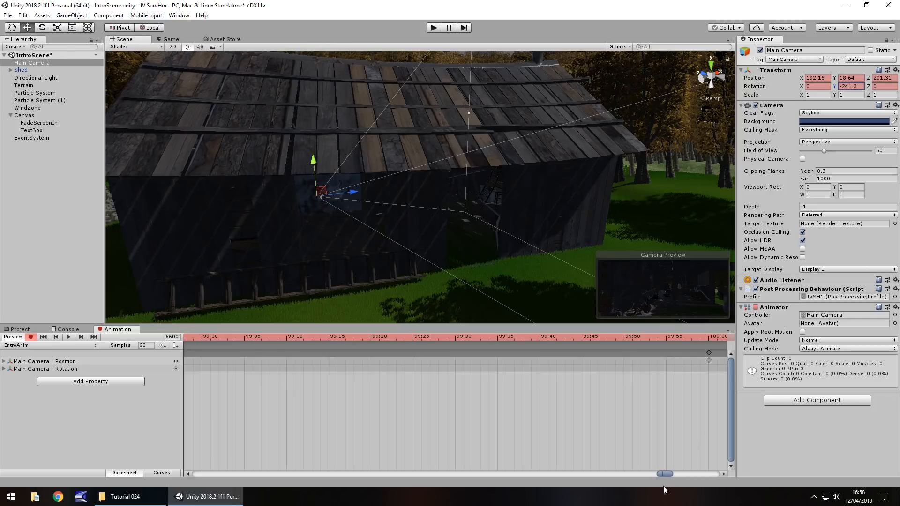
drag(663, 473, 716, 477)
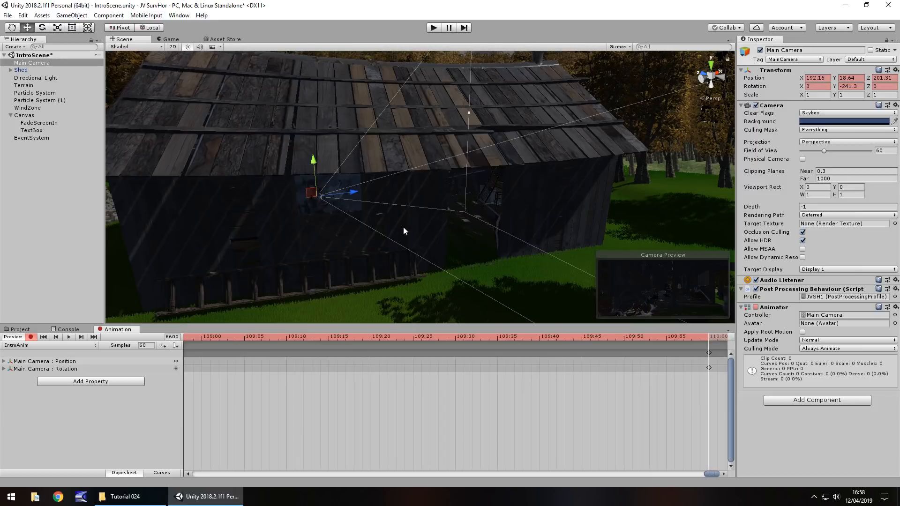
Stop recording, then import OpeningSequence into Assets/Audio/Music and onto the Main Camera as an Audio Source.
click(33, 337)
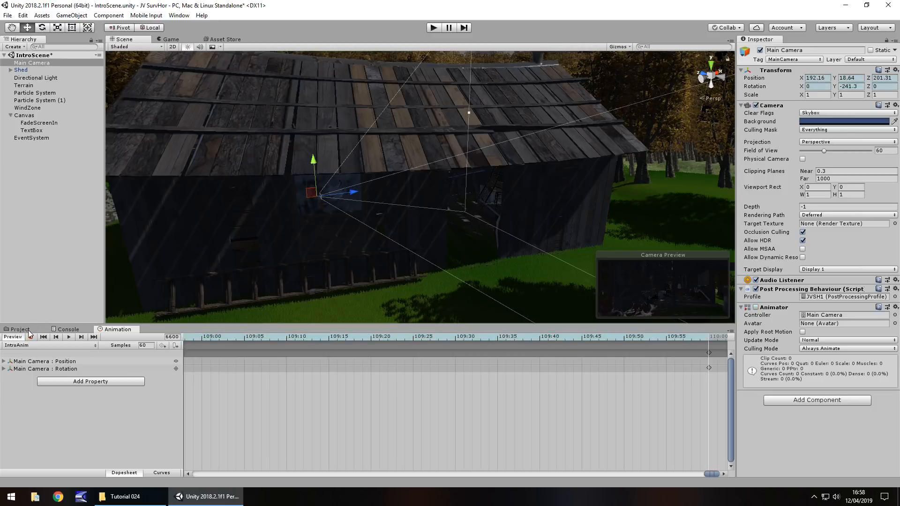
click(20, 329)
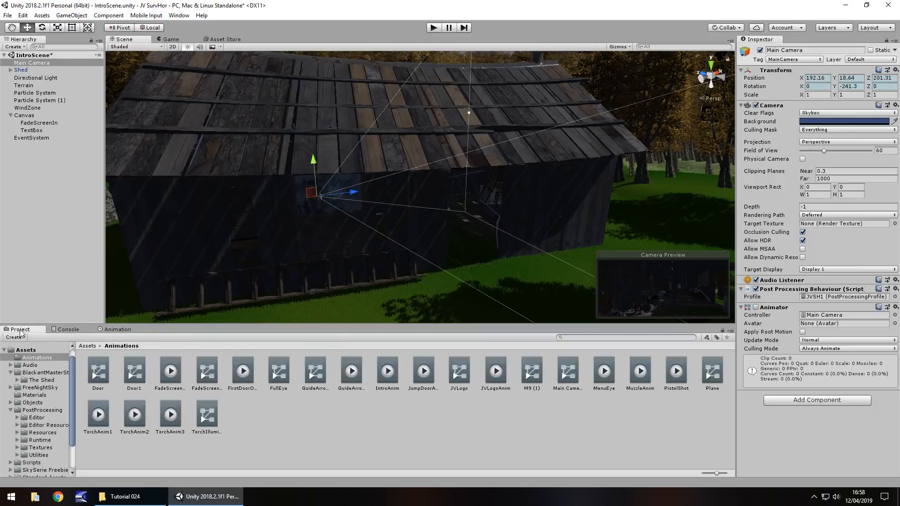
click(30, 364)
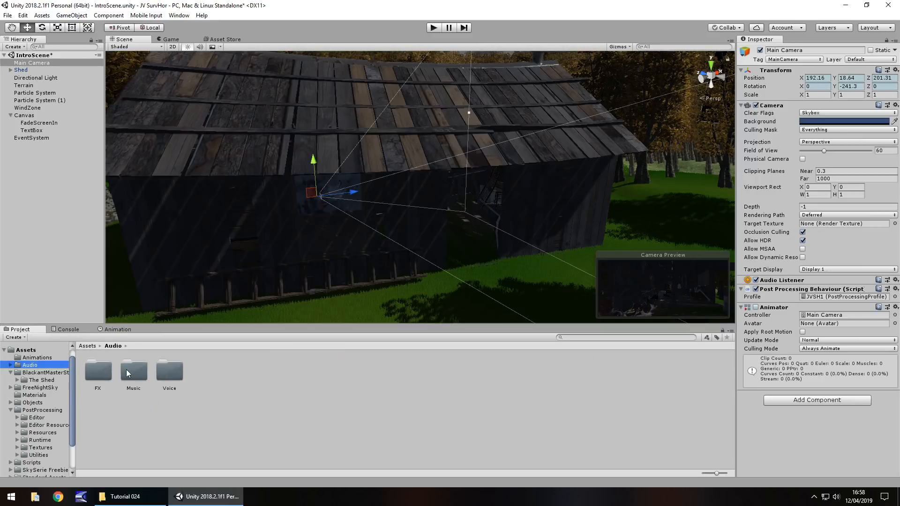
double_click(144, 371)
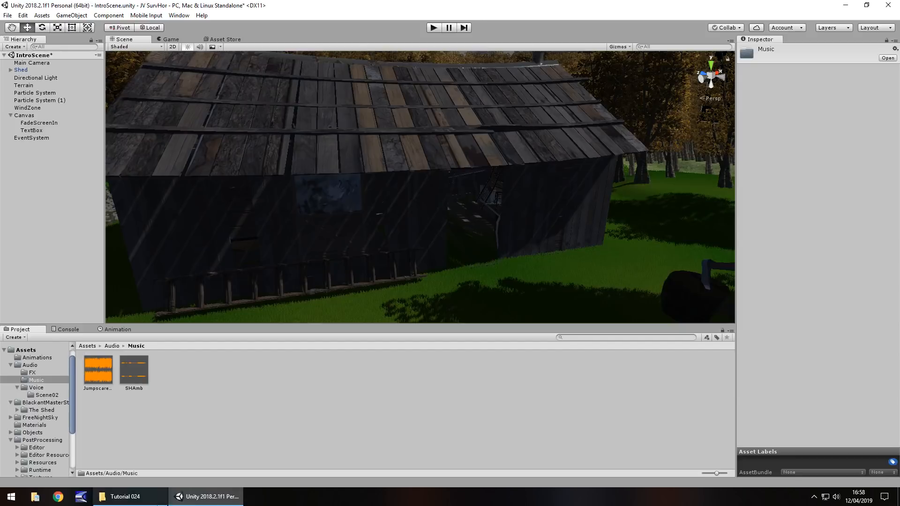
click(125, 497)
mouse_move(112, 71)
mouse_down()
mouse_move(249, 411)
mouse_move(211, 496)
mouse_move(181, 391)
mouse_up()
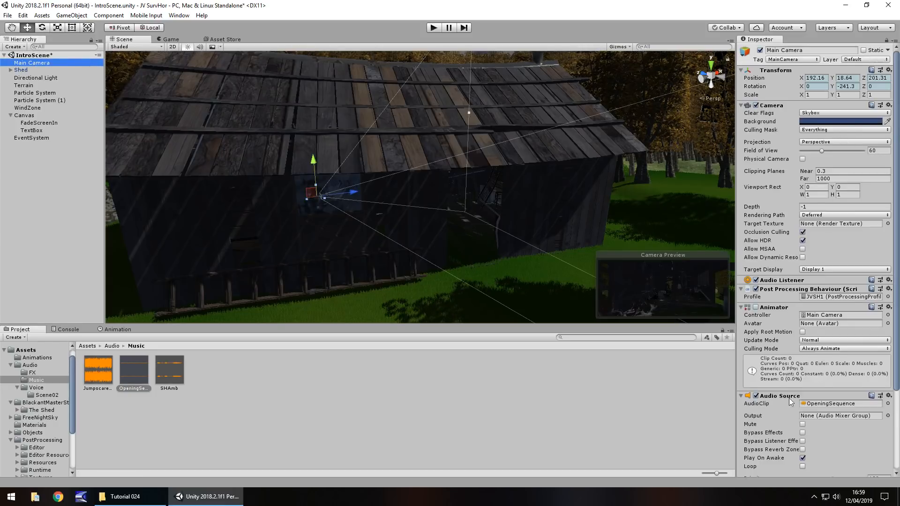
scroll(790, 402, down, 3)
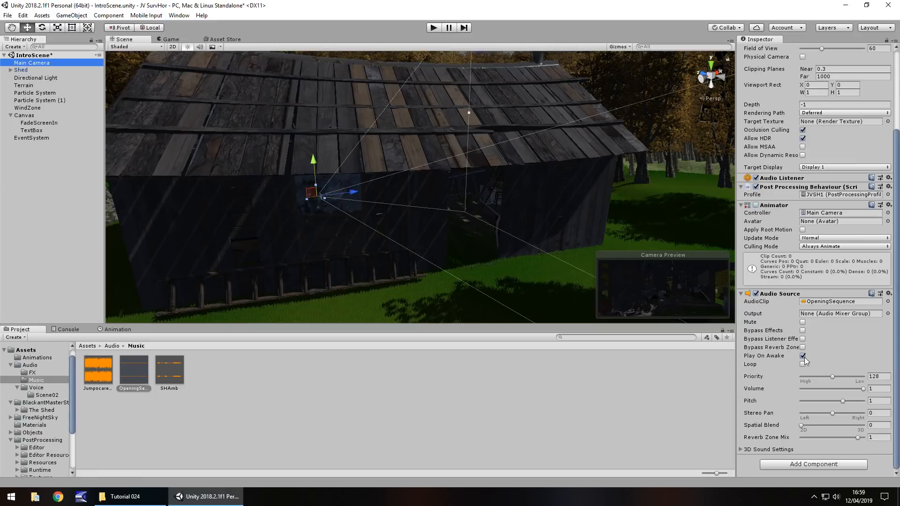
Set the music volume to 0.5, untick Loop Time on IntroAnim, and run the scene.
click(869, 387)
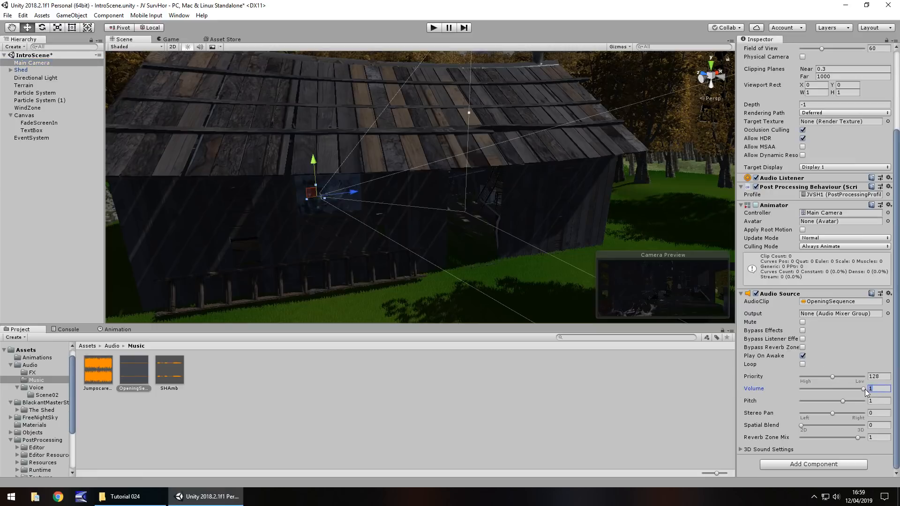
text(.5)
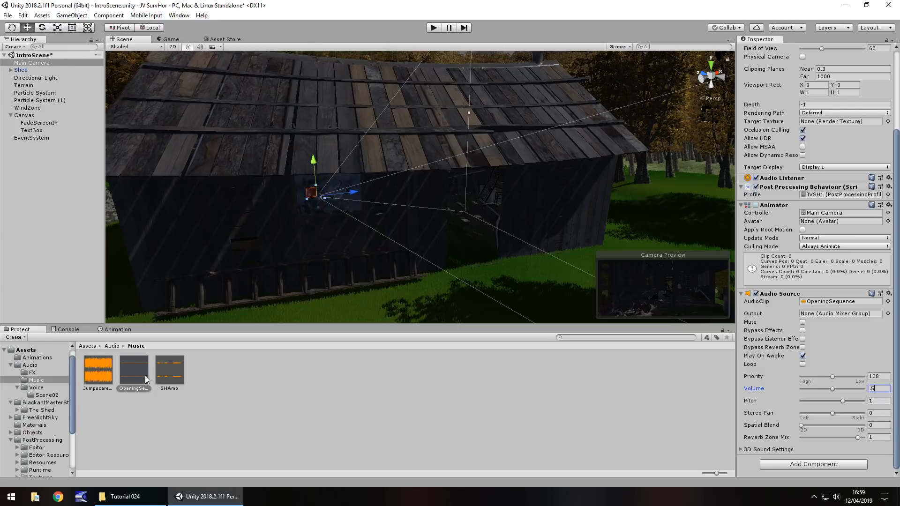
click(35, 358)
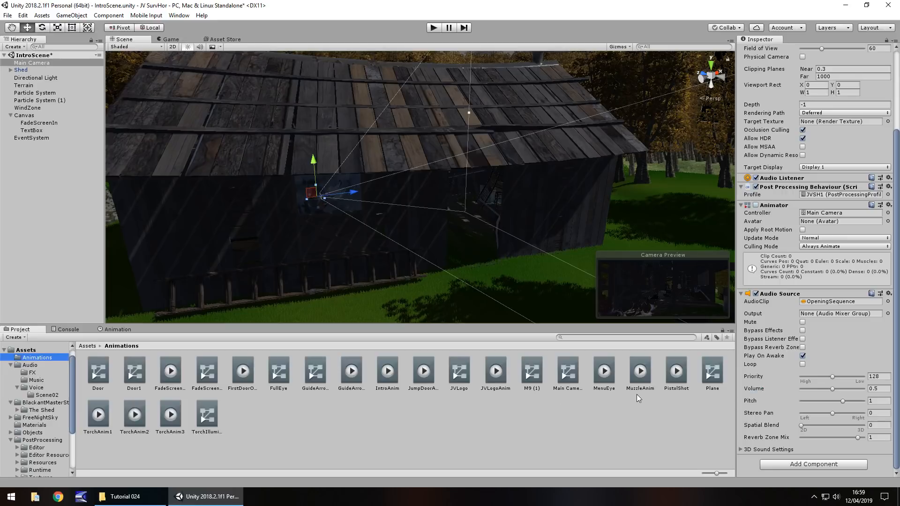
click(387, 373)
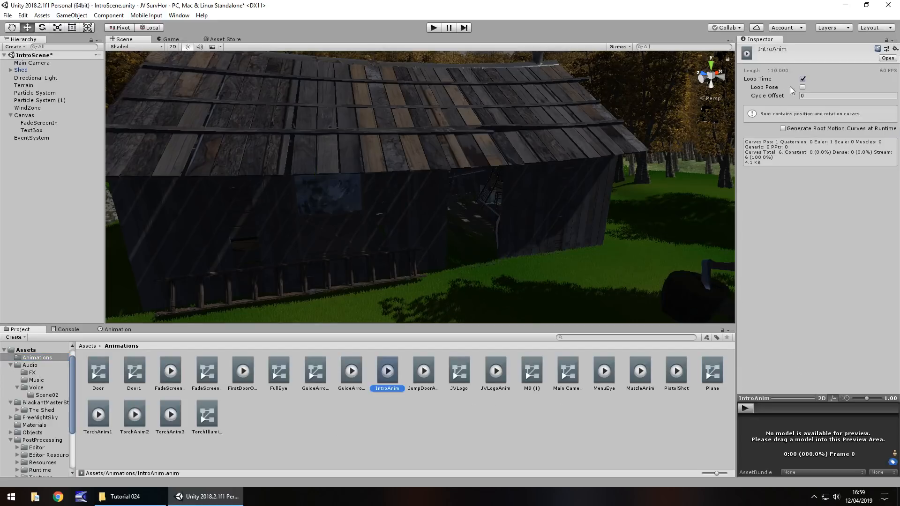
click(803, 79)
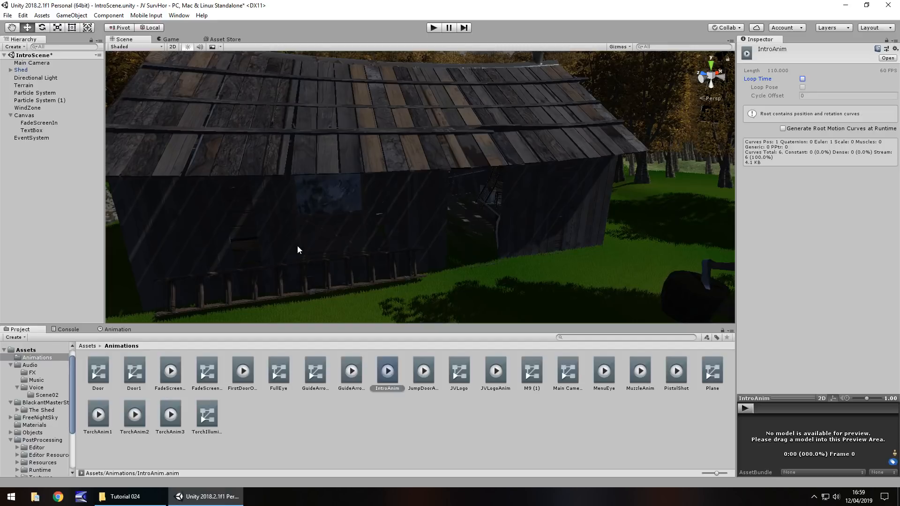
click(434, 28)
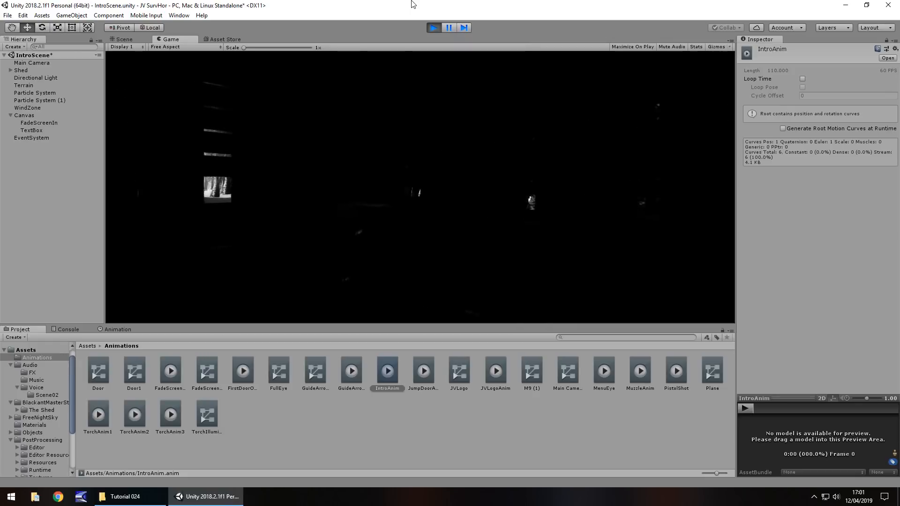
Raise the Directional Light intensity to about 2.71 while the scene plays.
click(35, 77)
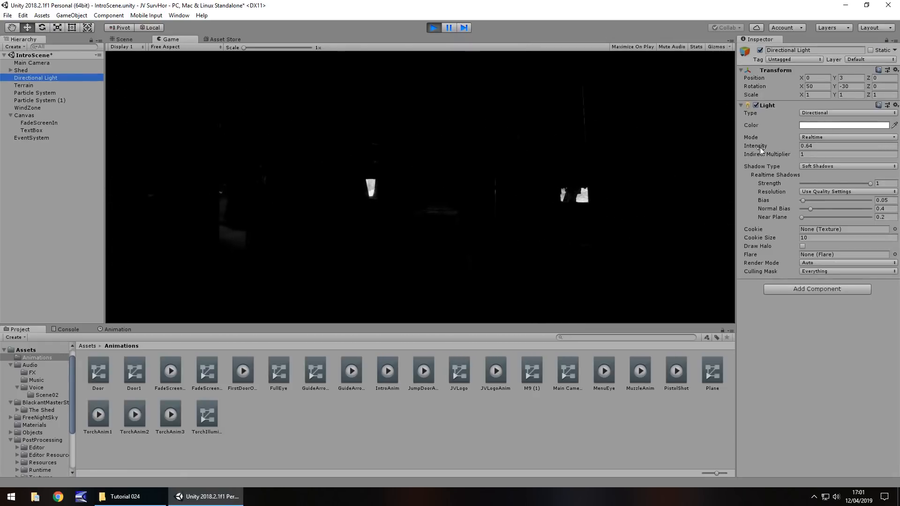
drag(758, 145, 793, 146)
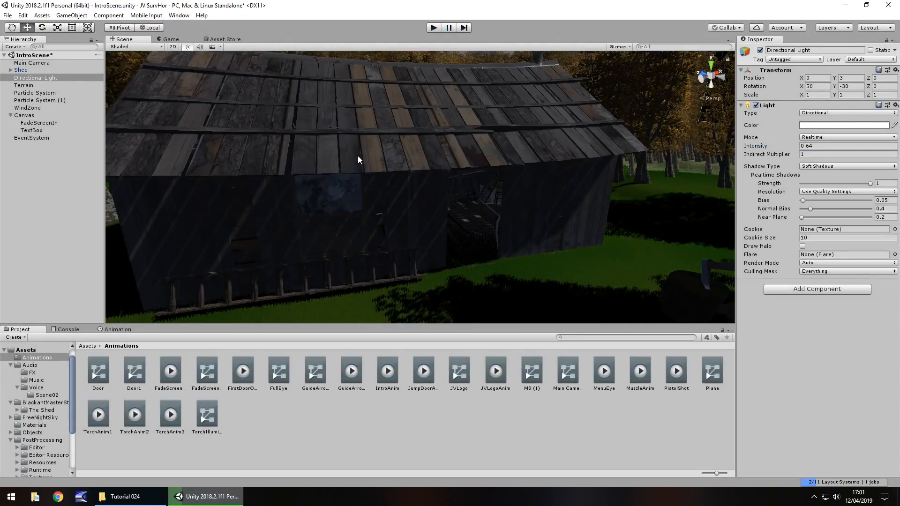
mouse_move(358, 155)
right_down()
mouse_move(530, 189)
mouse_move(403, 181)
mouse_move(435, 177)
right_up()
scroll(436, 176, down, 2)
scroll(436, 177, down, 2)
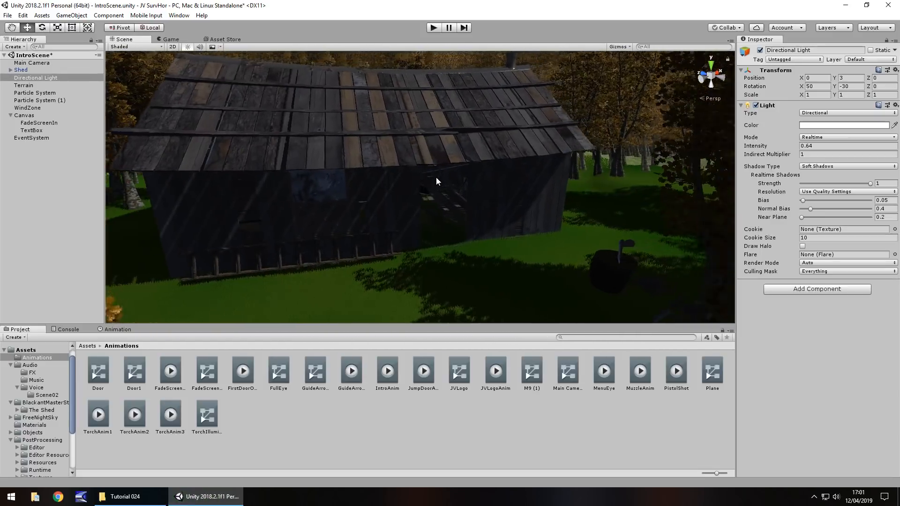
scroll(436, 181, up, 1)
scroll(437, 181, up, 2)
scroll(436, 181, up, 2)
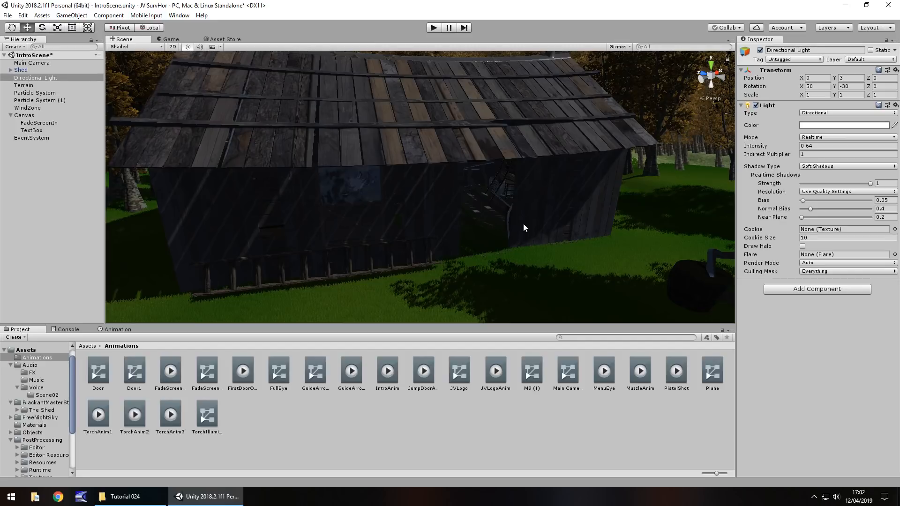
middle_drag(450, 221, 495, 224)
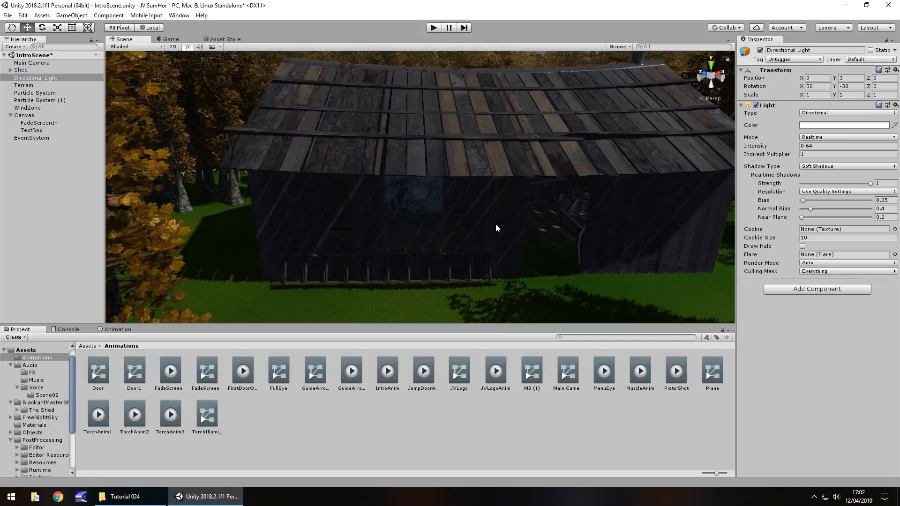